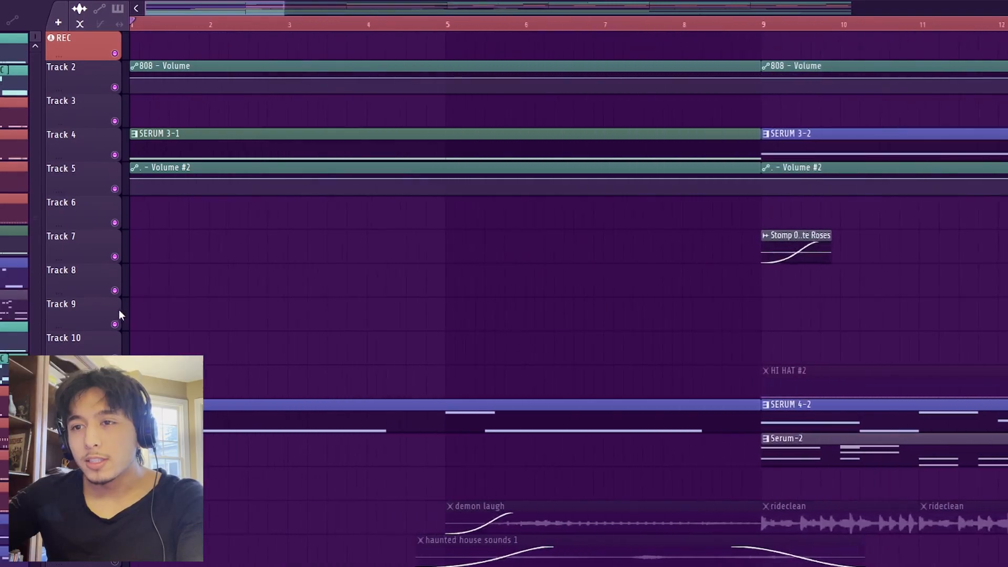
Open the SERUM 4 channel used by the first SERUM 4-1 pattern.
left_click(351, 421)
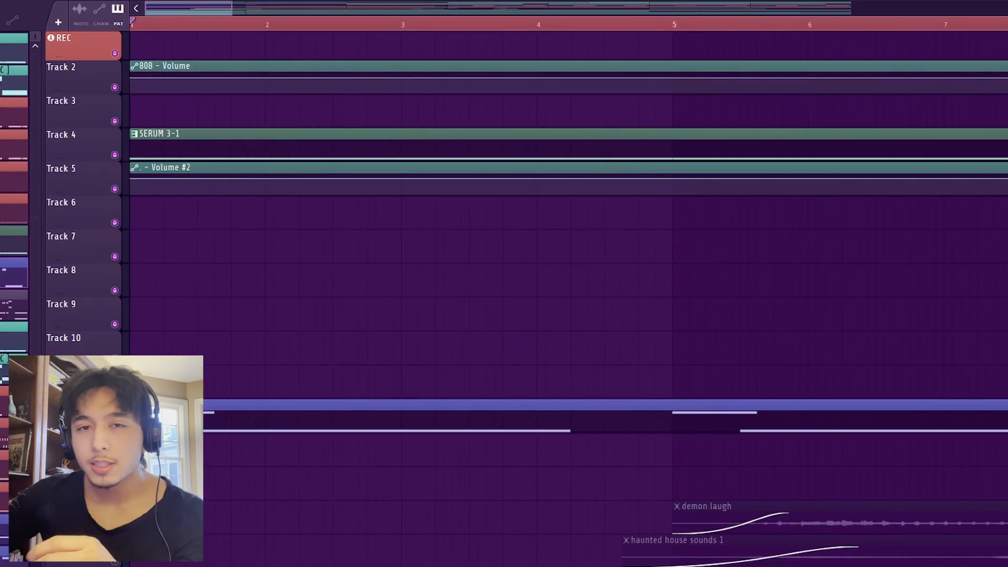
key("F6")
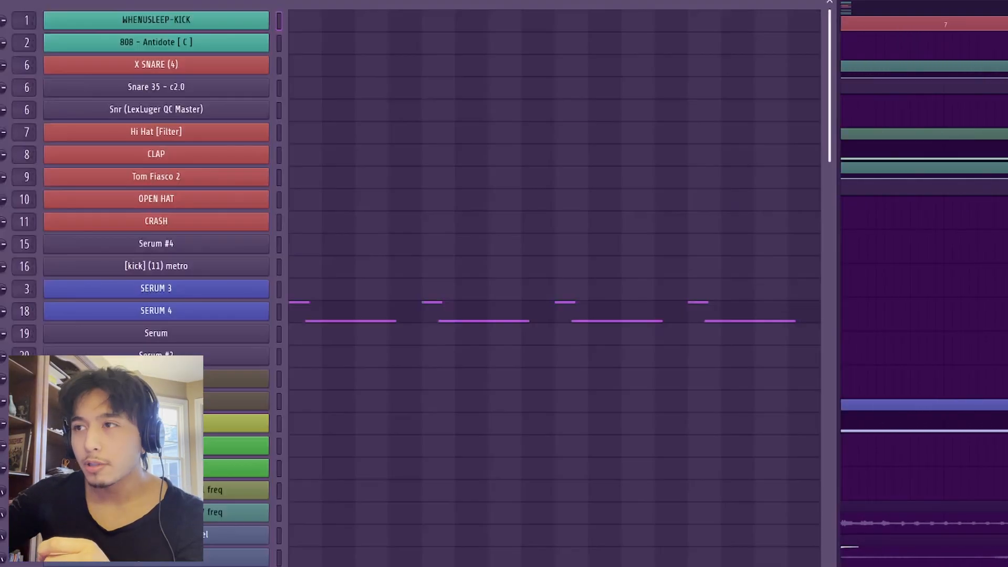
left_click(230, 310)
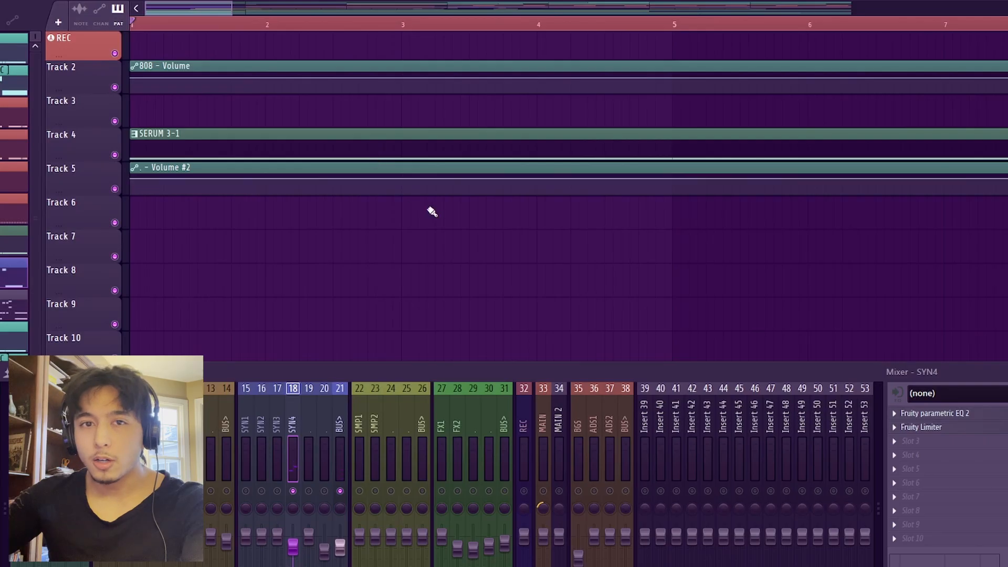
Open the SERUM 3 channel's Serum plugin and move its window to show the preset and oscillators.
scroll(428, 210, "down", 5)
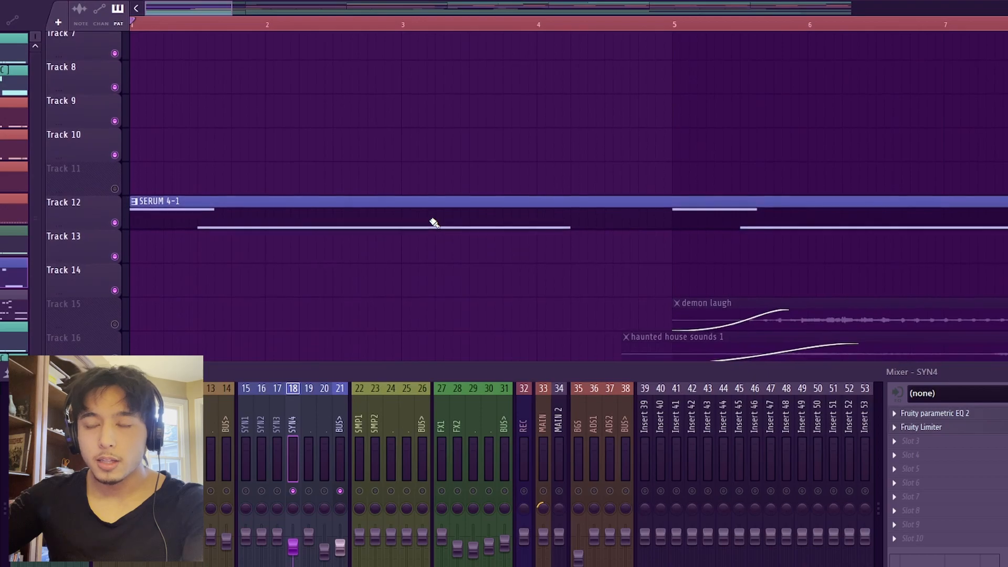
scroll(434, 222, "down", 10)
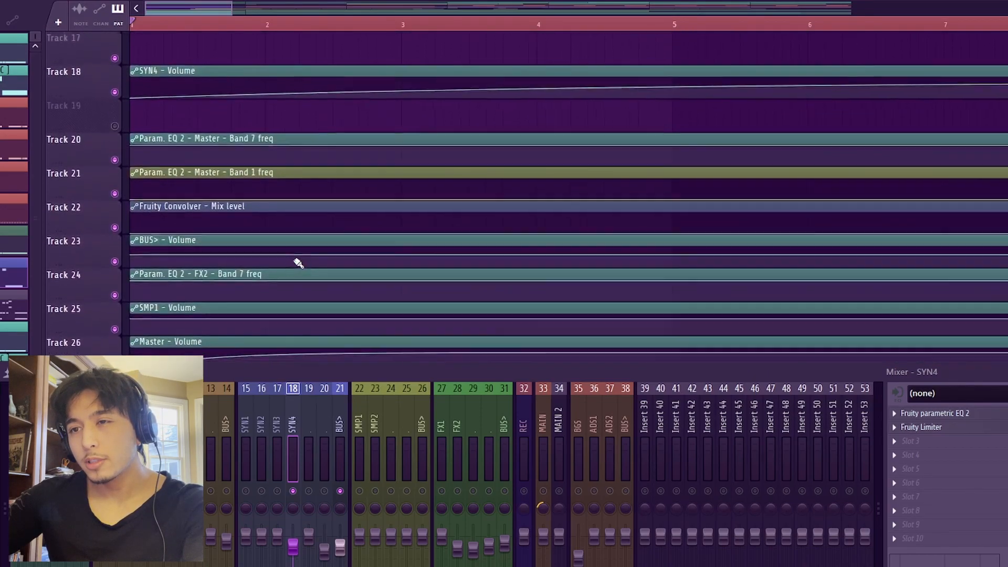
scroll(296, 263, "down", 5)
scroll(263, 283, "up", 5)
key("F6")
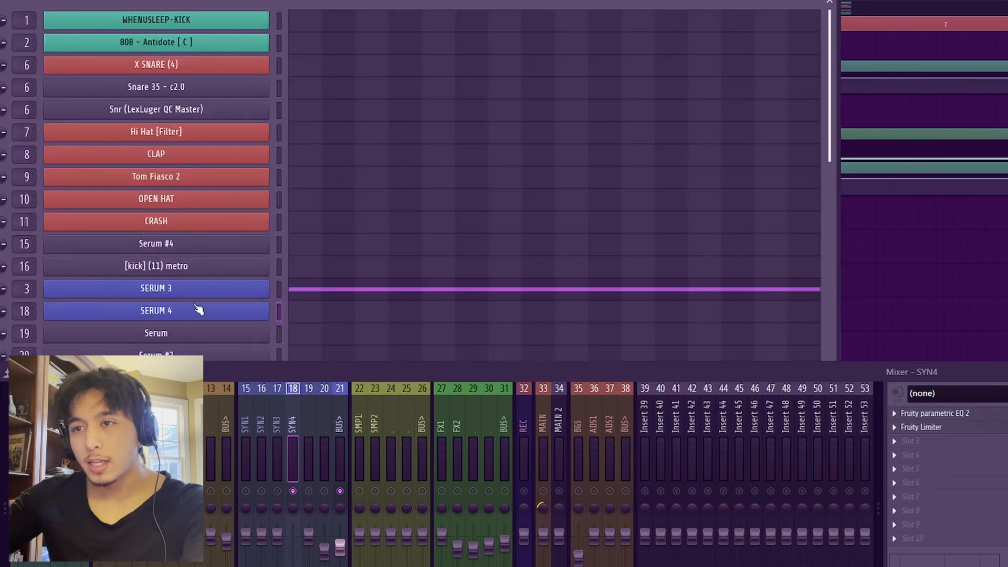
left_click(206, 289)
left_click_drag(427, 79, 491, 33)
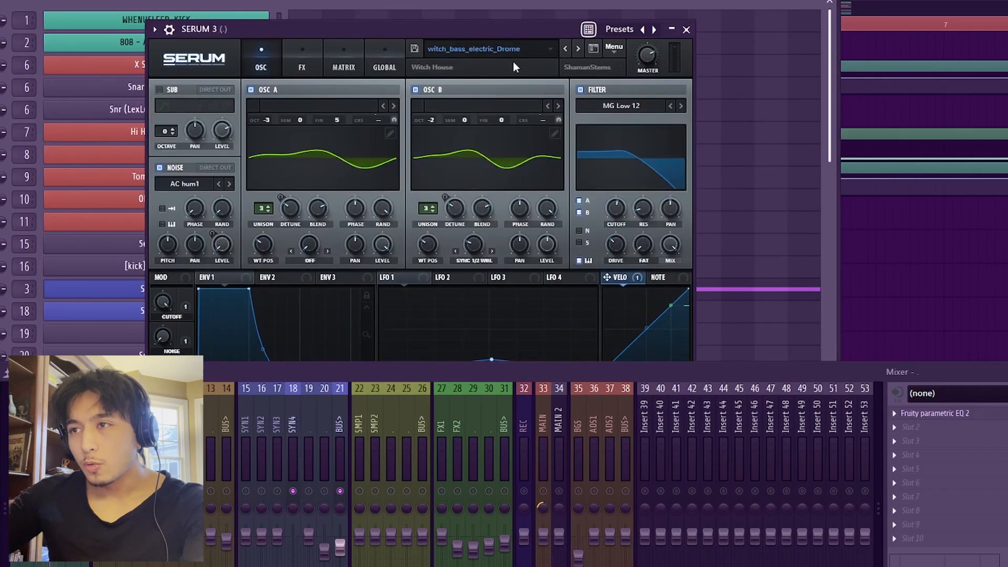
left_click_drag(379, 27, 403, 20)
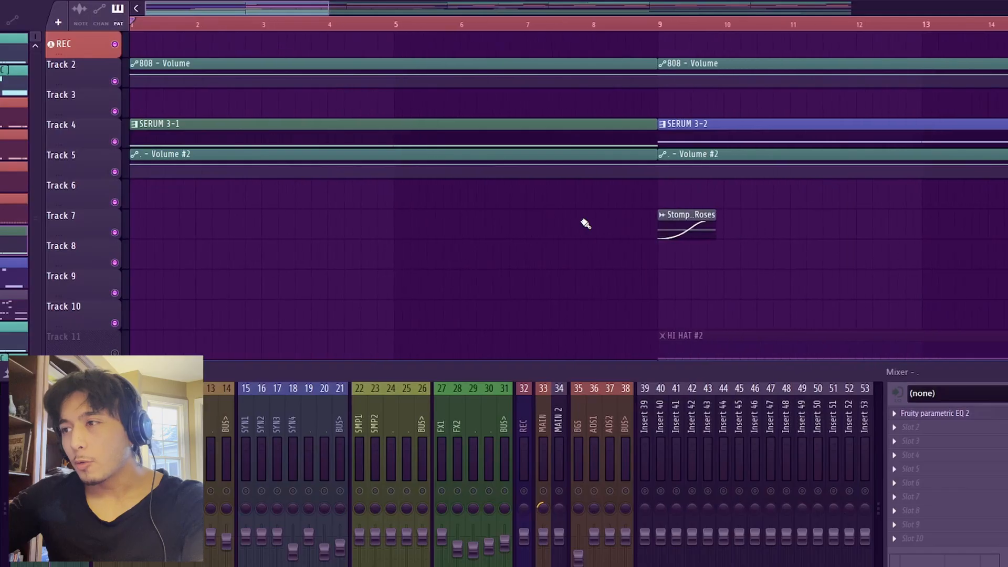
Examine the playlist arrangement up to bar 33, following the SERUM 3 clips and the Volume #2 automation.
scroll(580, 220, "down", 3)
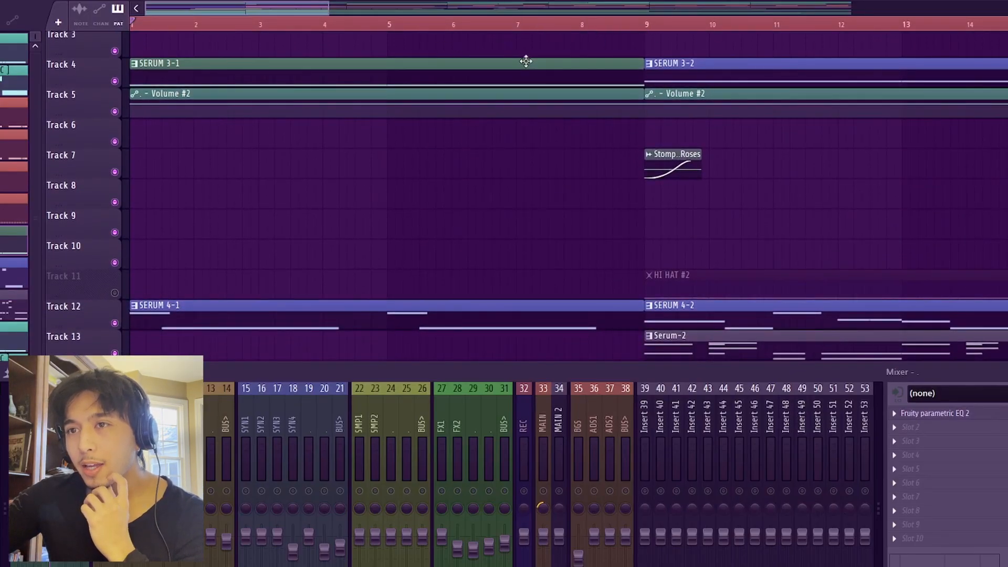
left_click_drag(294, 30, 592, 30)
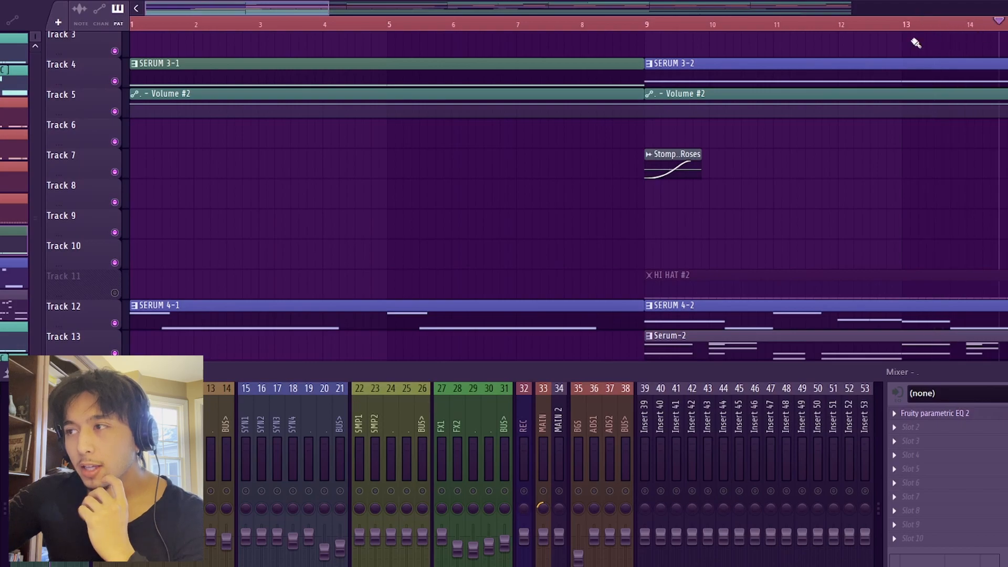
scroll(567, 172, "down", 3)
scroll(569, 172, "up", 3)
scroll(569, 171, "up", 3)
scroll(571, 171, "down", 1)
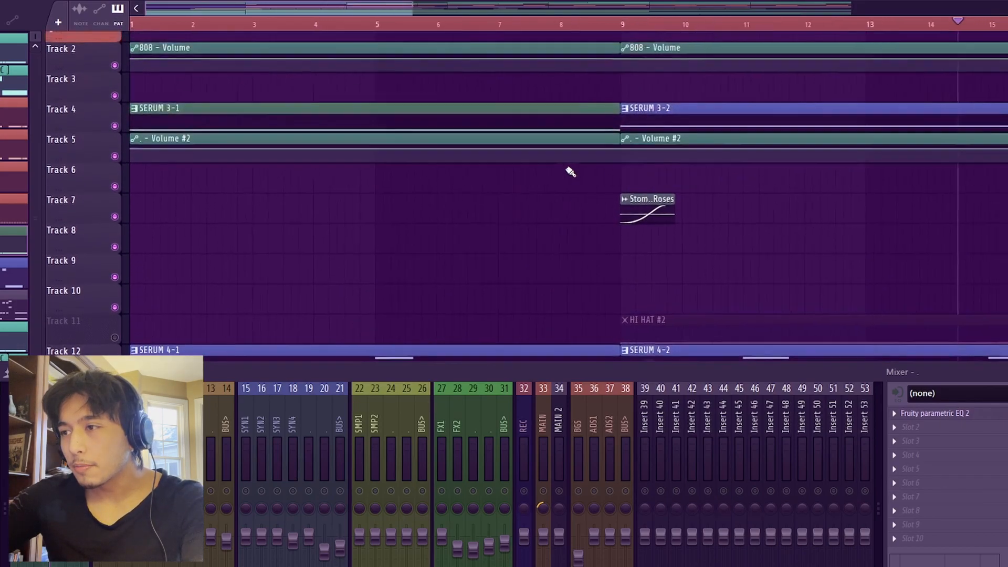
scroll(571, 172, "down", 3)
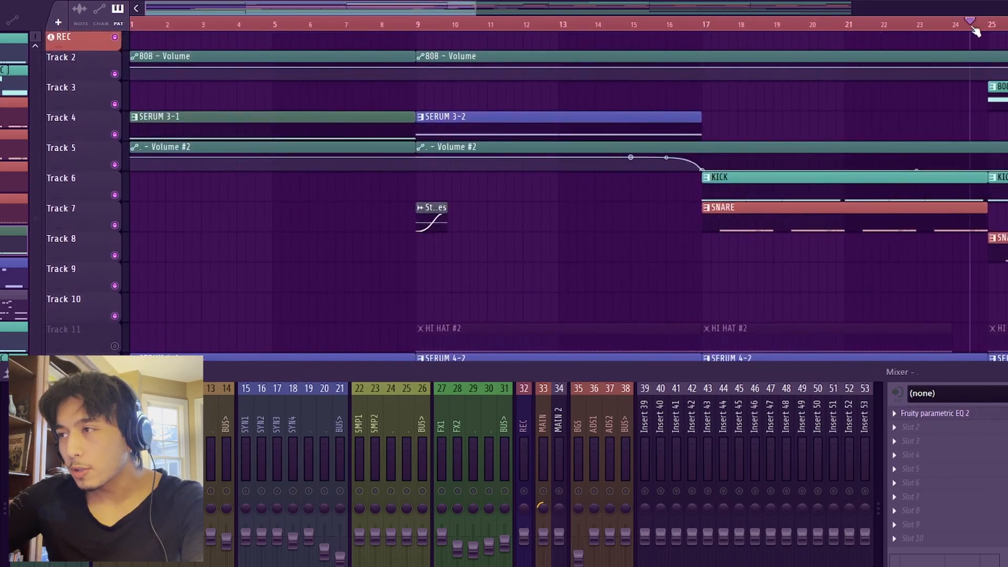
scroll(499, 88, "down", 2)
scroll(830, 167, "up", 3)
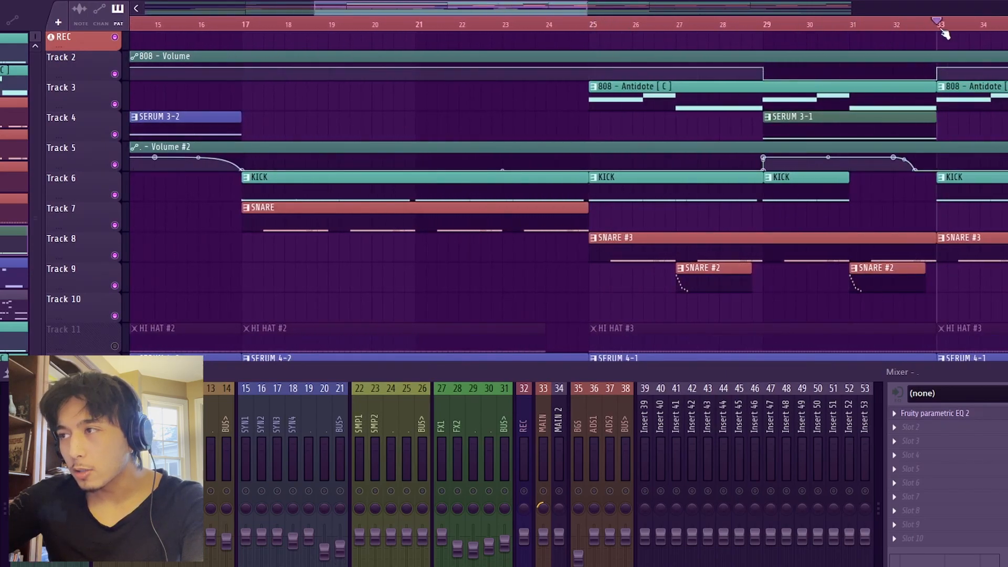
scroll(931, 35, "down", 3)
scroll(149, 135, "up", 3)
scroll(157, 125, "down", 2)
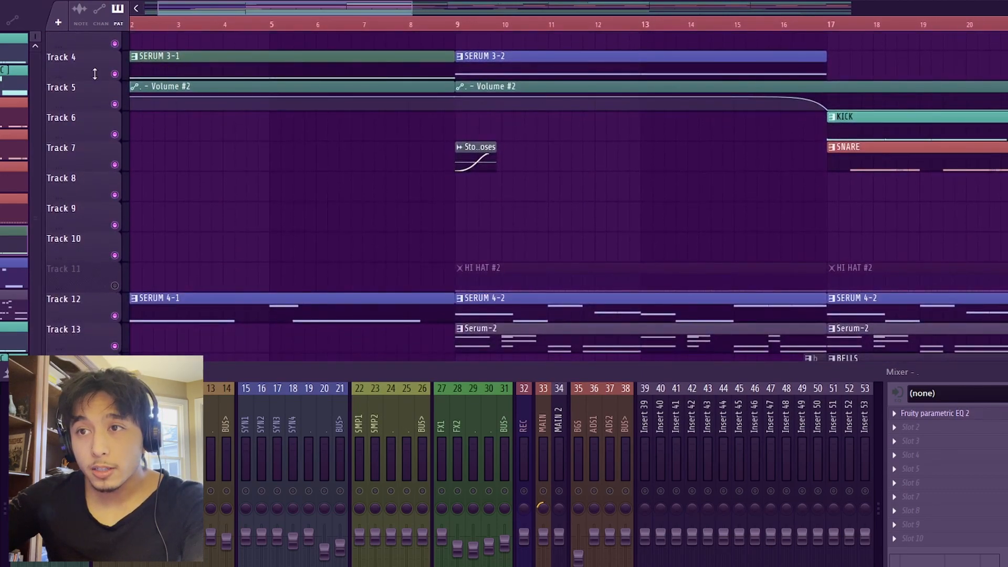
Play the arrangement from bar 9 with Track 7 muted to hear the SERUM 4-2 and Serum-2 patterns together.
scroll(127, 85, "up", 2)
scroll(168, 63, "up", 1)
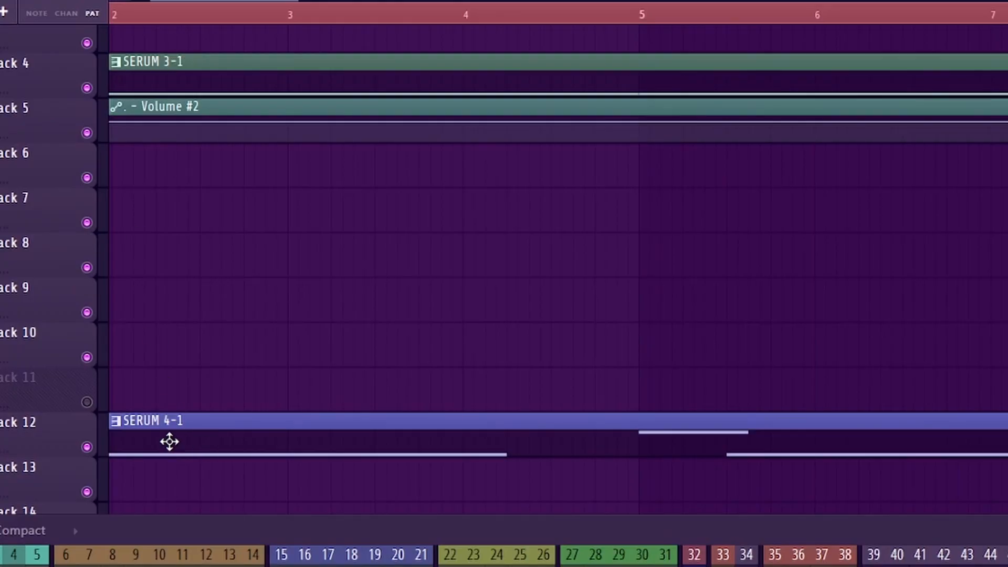
scroll(229, 167, "down", 2)
scroll(333, 182, "right", 3)
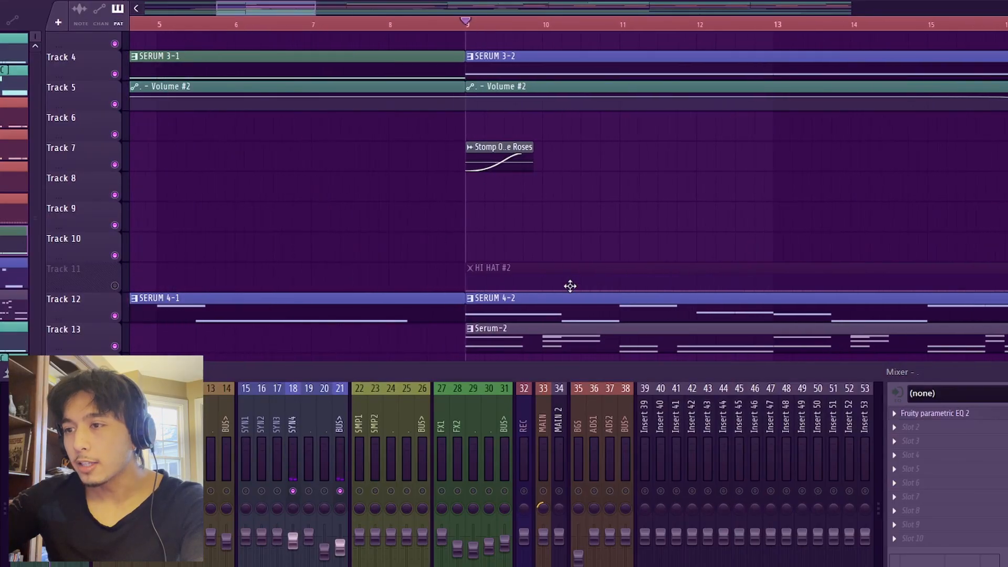
scroll(533, 263, "up", 3)
scroll(533, 262, "down", 2)
scroll(387, 206, "down", 6)
scroll(387, 207, "up", 2)
scroll(387, 209, "down", 2)
scroll(387, 207, "up", 11)
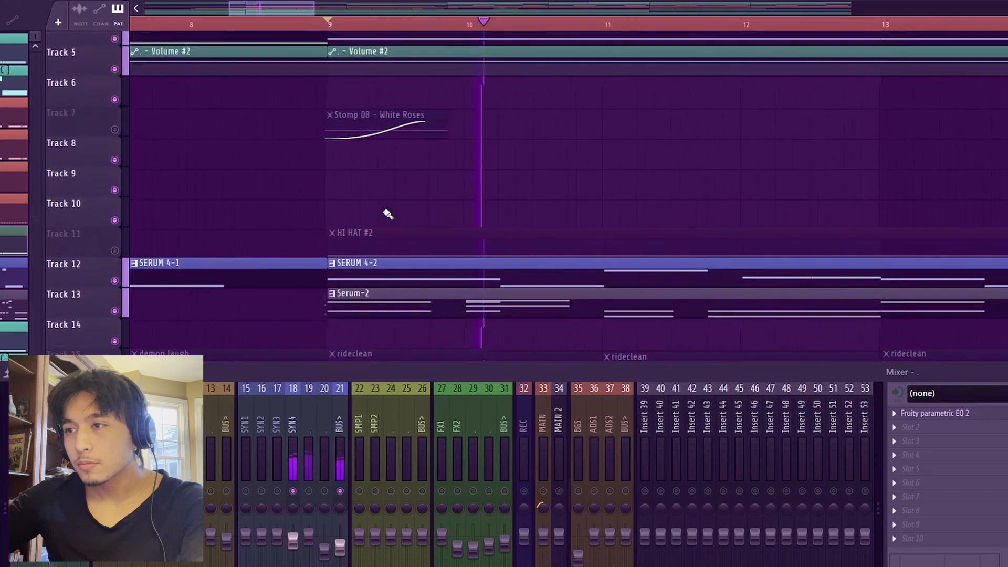
scroll(387, 214, "down", 3)
key("space")
scroll(364, 105, "down", 4)
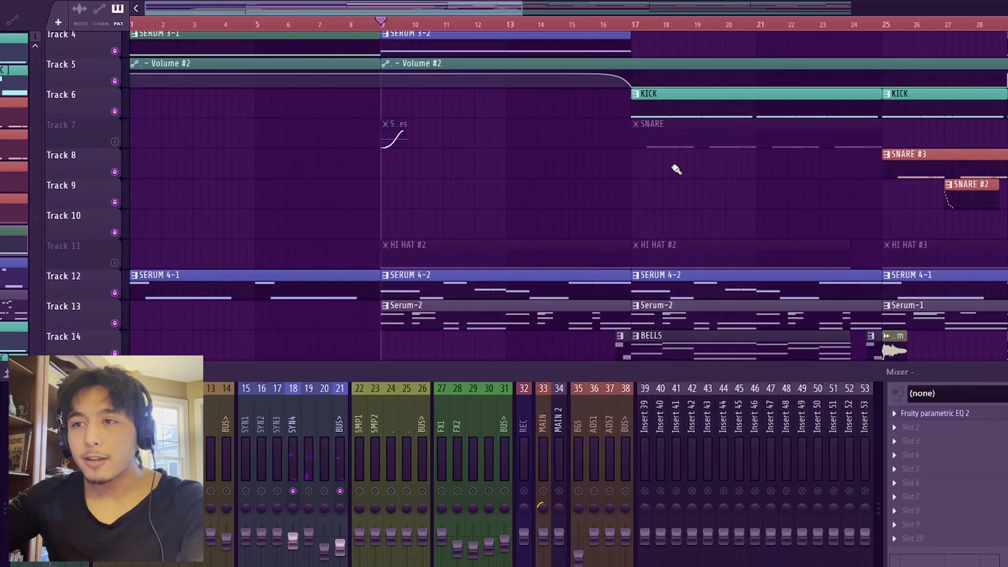
Open the Serum channel used by the Serum-2 pattern, listen to it in playback and close the plugin window.
scroll(673, 165, "up", 2)
scroll(628, 281, "down", 2)
scroll(358, 311, "up", 2)
left_click(357, 312)
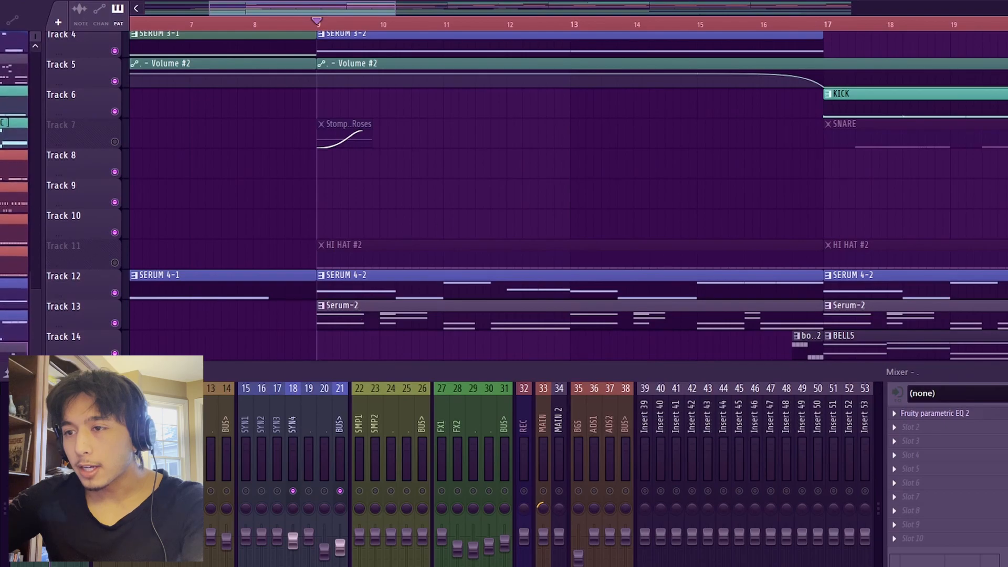
key("F6")
left_click(254, 336)
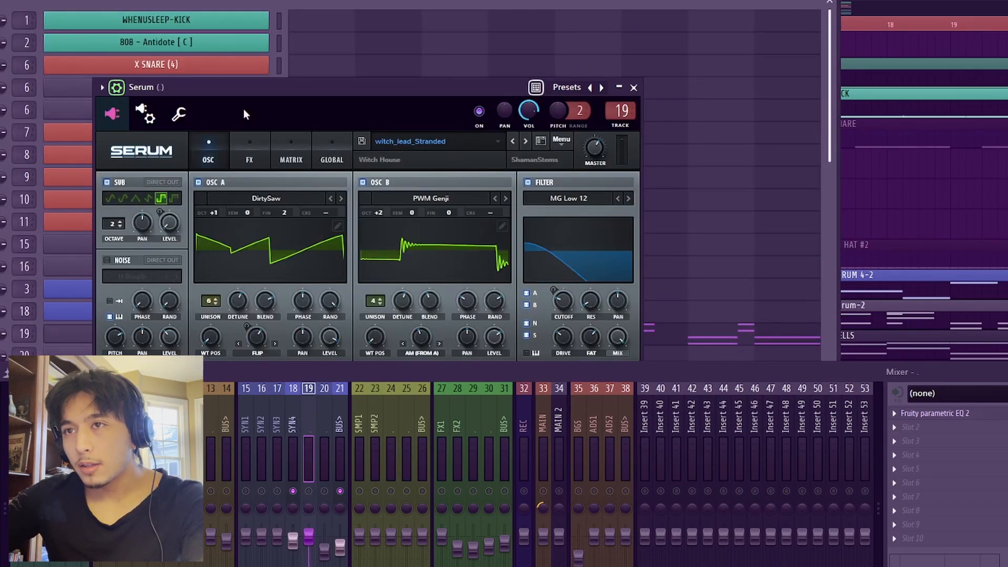
key("space")
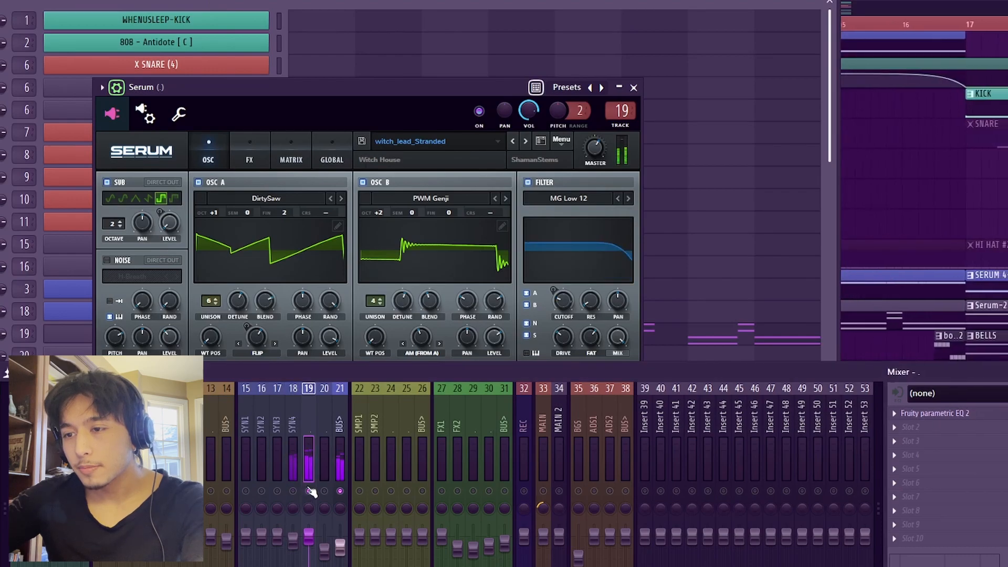
left_click(633, 88)
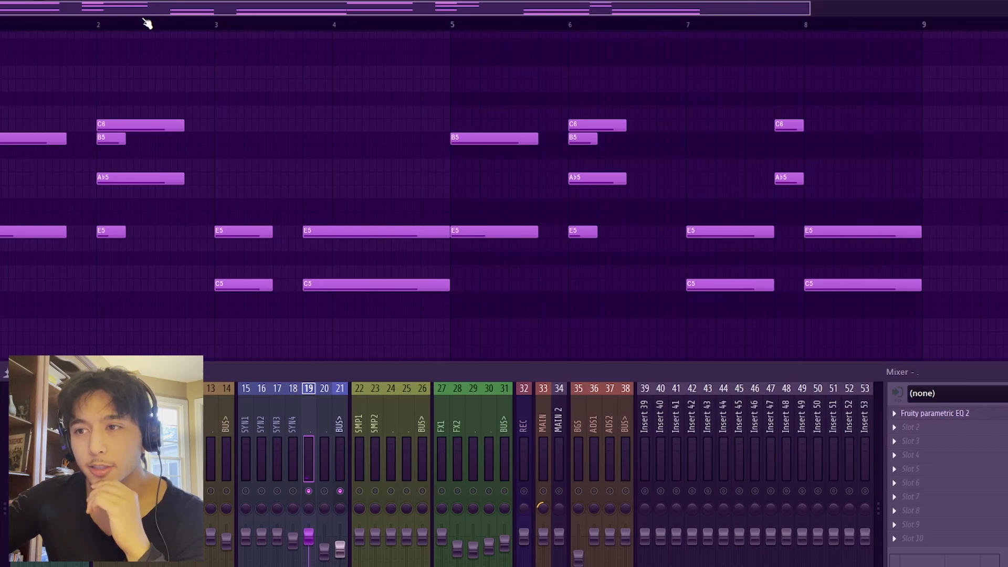
Play the Serum chords in the piano roll from bar 2 and from bar 3.
scroll(21, 31, "up", 3)
key("space")
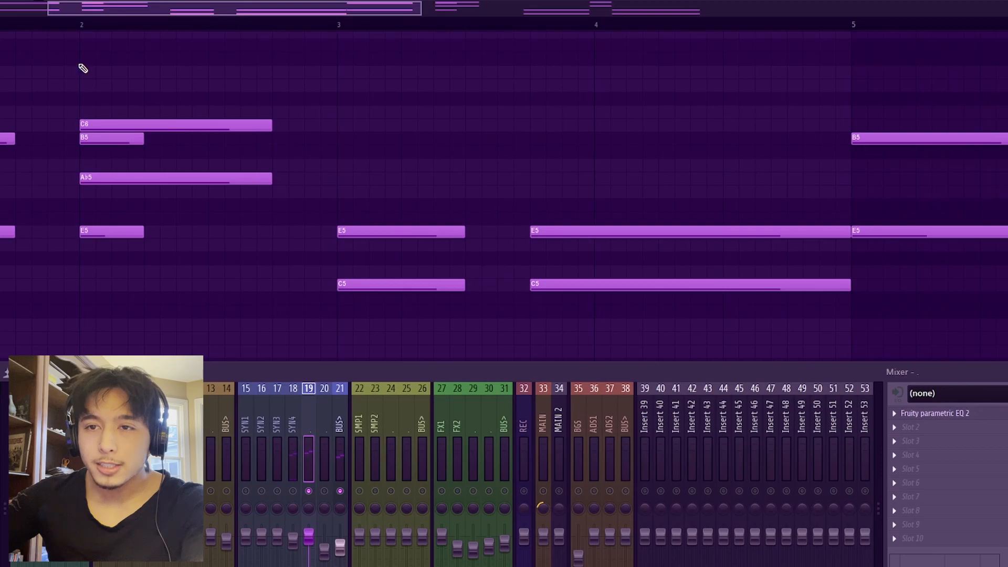
scroll(121, 151, "up", 4)
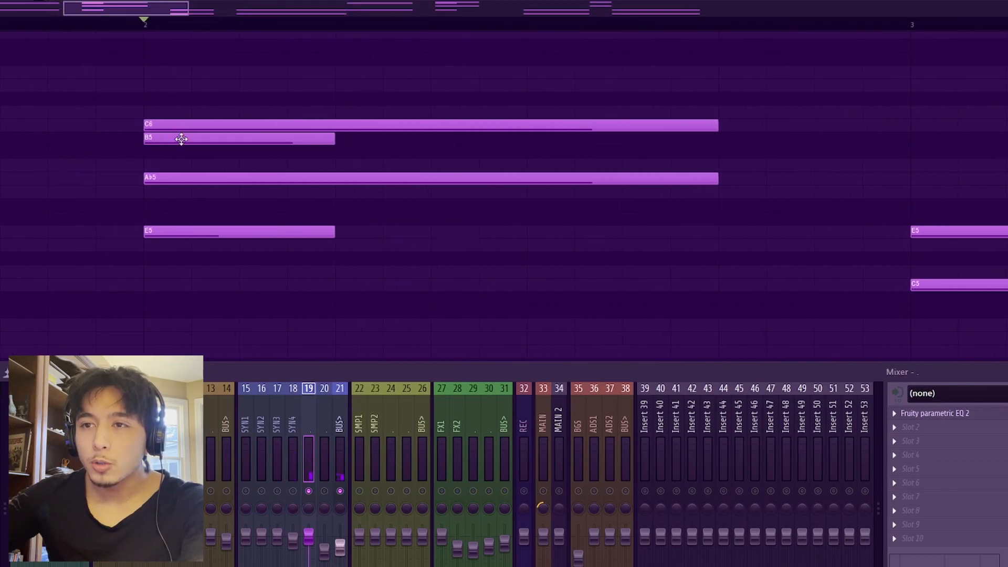
scroll(263, 215, "down", 5)
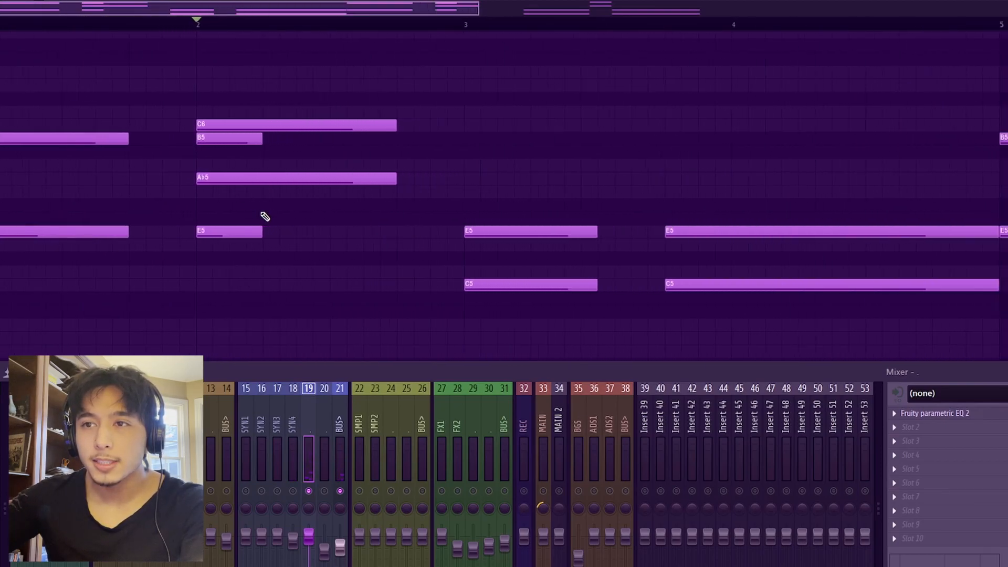
left_click(294, 24)
key("space")
key("space")
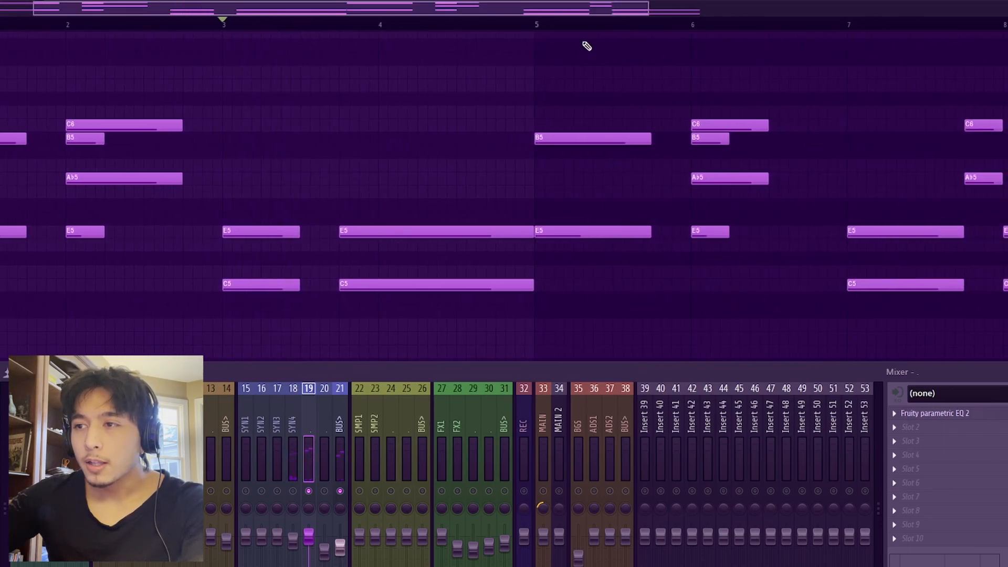
Play the Serum chords in the piano roll from bar 6 in short repeated passes.
left_click(694, 27)
scroll(753, 146, "up", 4)
key("space")
key("space")
key("space")
key("space")
scroll(675, 270, "down", 1)
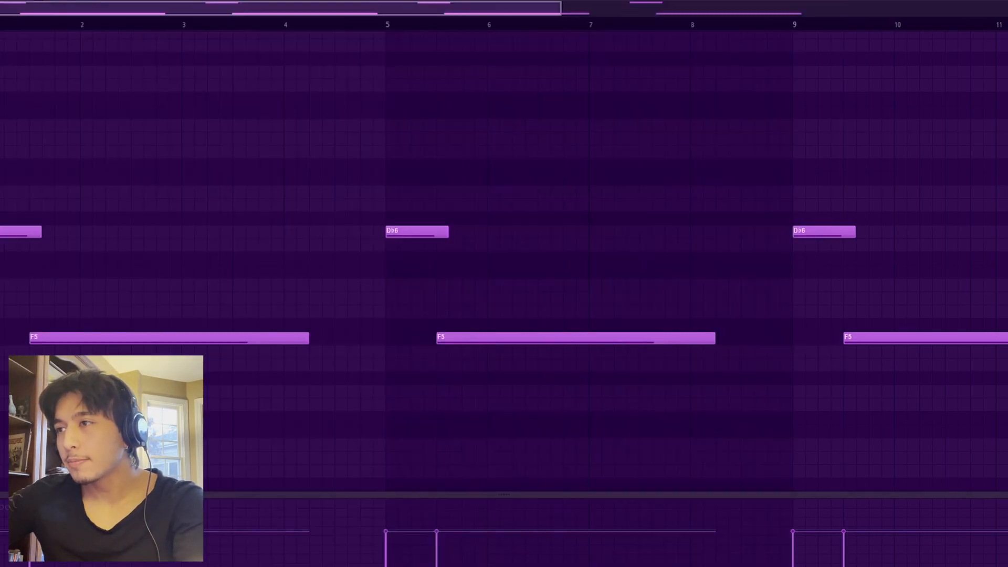
Play the SERUM 4 melody and inspect the Fruity parametric EQ 2 on the SYN4 mixer track.
key("F9")
key("space")
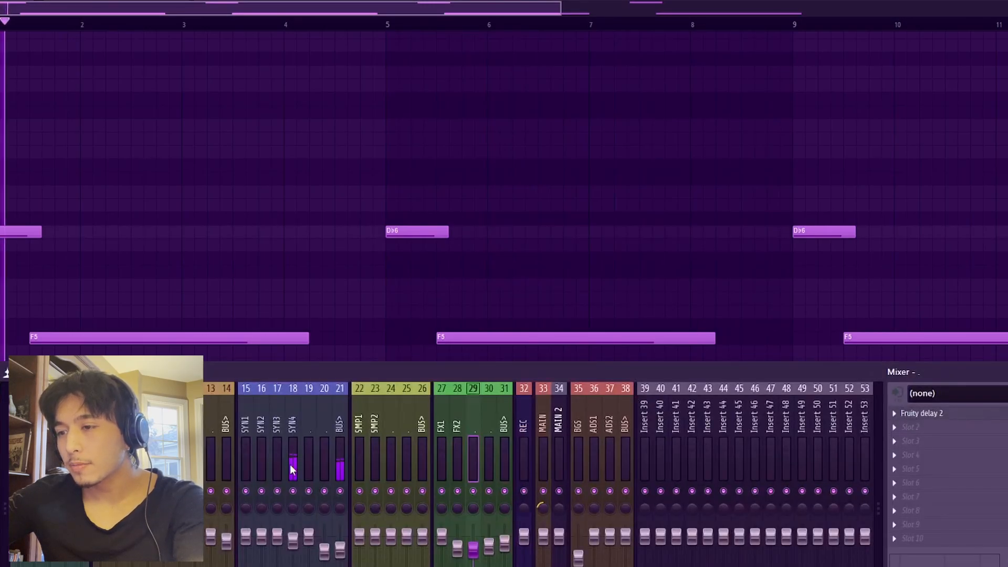
left_click(292, 462)
left_click(922, 414)
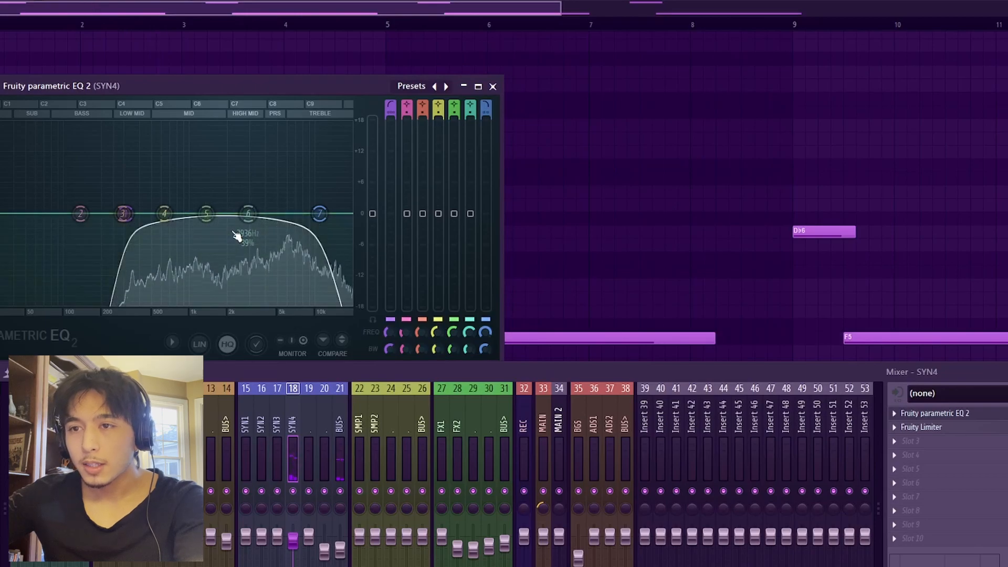
left_click(493, 87)
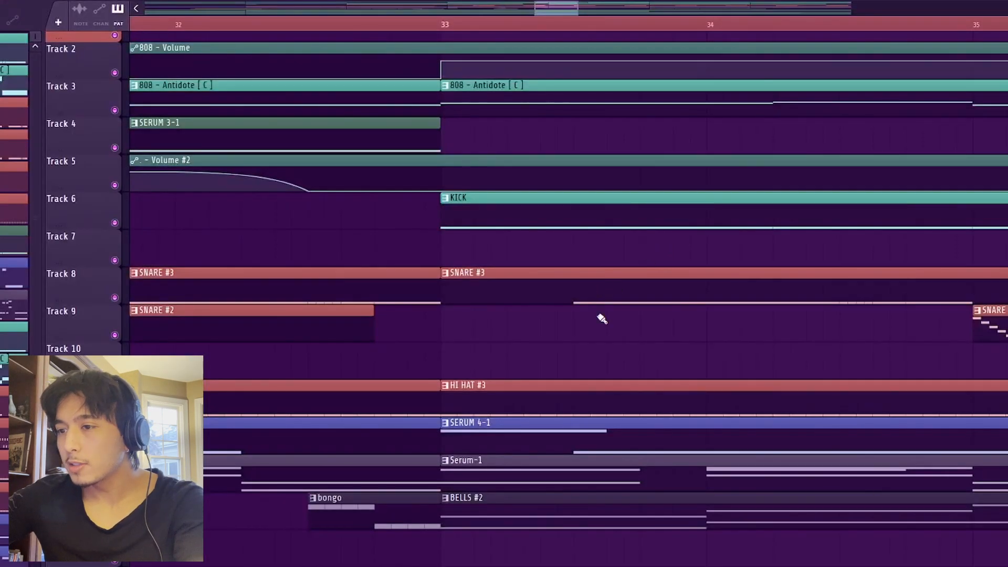
Solo Track 3 with the 808 - Antidote [ C ] pattern and enable Track 12 with SERUM 4-1 alongside it.
scroll(272, 112, "up", 1)
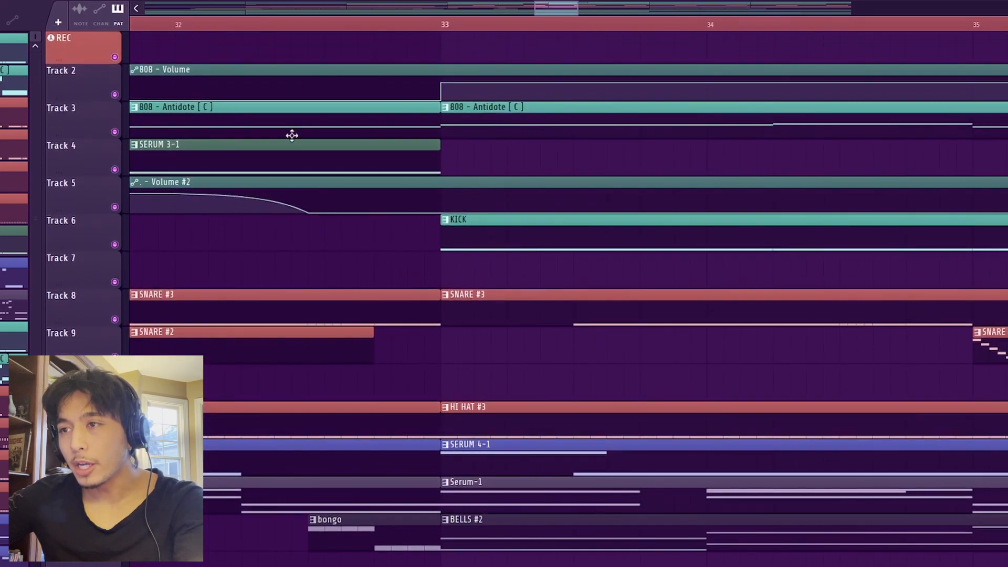
right_click(115, 133)
left_click(115, 470)
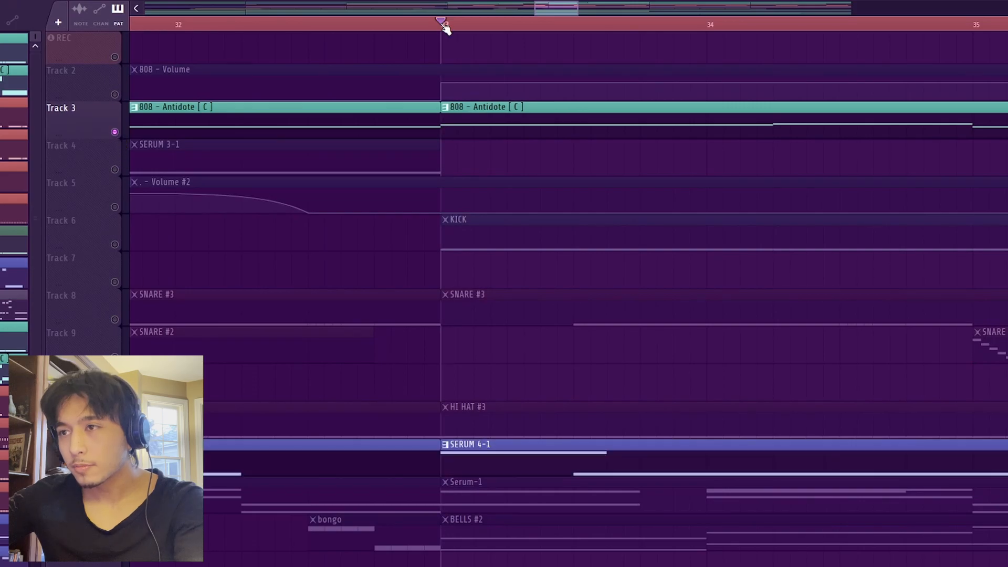
Play the soloed 808 and SERUM 4-1 tracks from bar 33 and enable Track 13 with the Serum-1 pattern.
left_click(445, 25)
key("space")
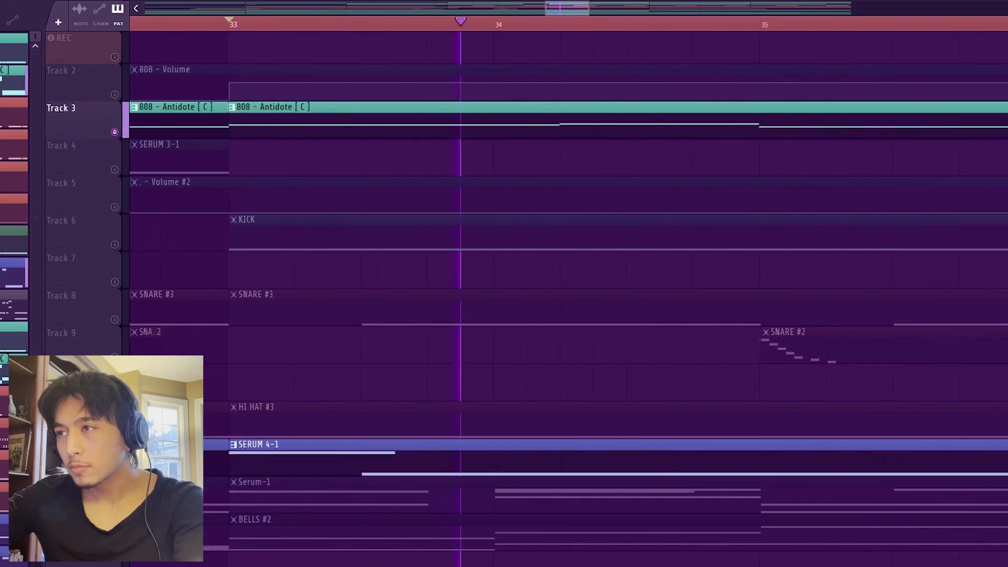
key("space")
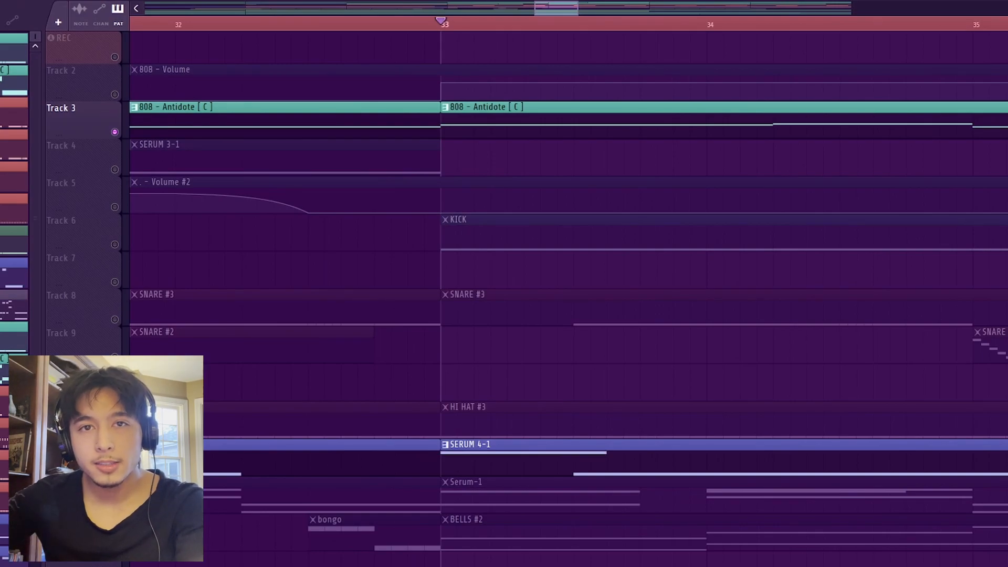
left_click(115, 507)
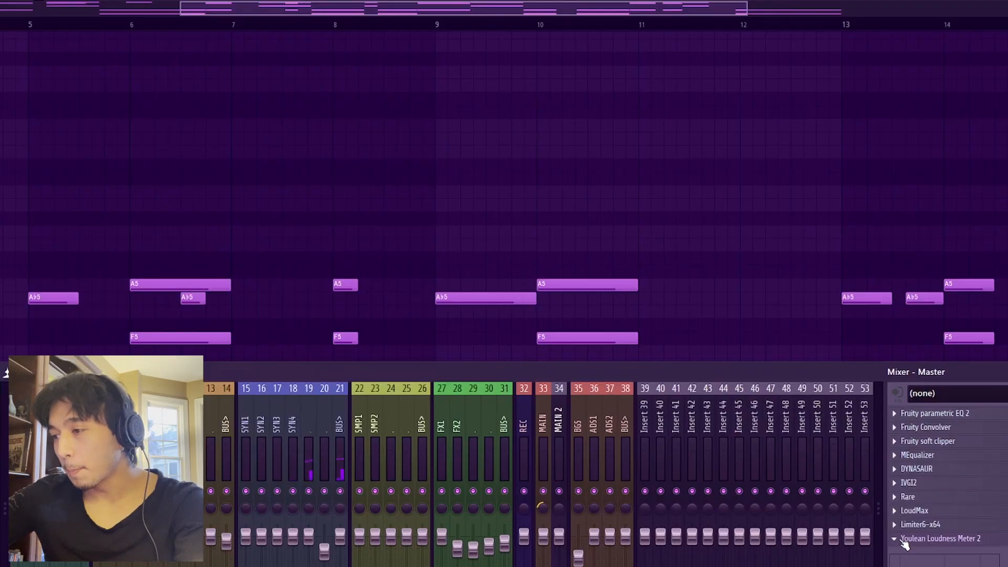
Replace Youlean Loudness Meter 2 on the Master track with SPAN and check the melody's spectrum during playback.
left_click(903, 543)
mouse_move(918, 330)
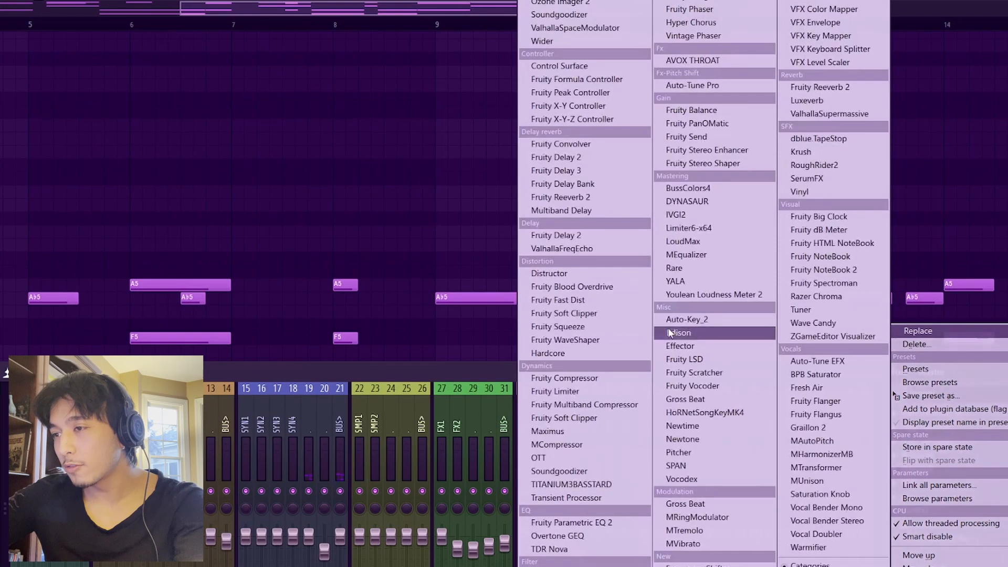
left_click(693, 466)
left_click_drag(181, 0, 439, 12)
key("space")
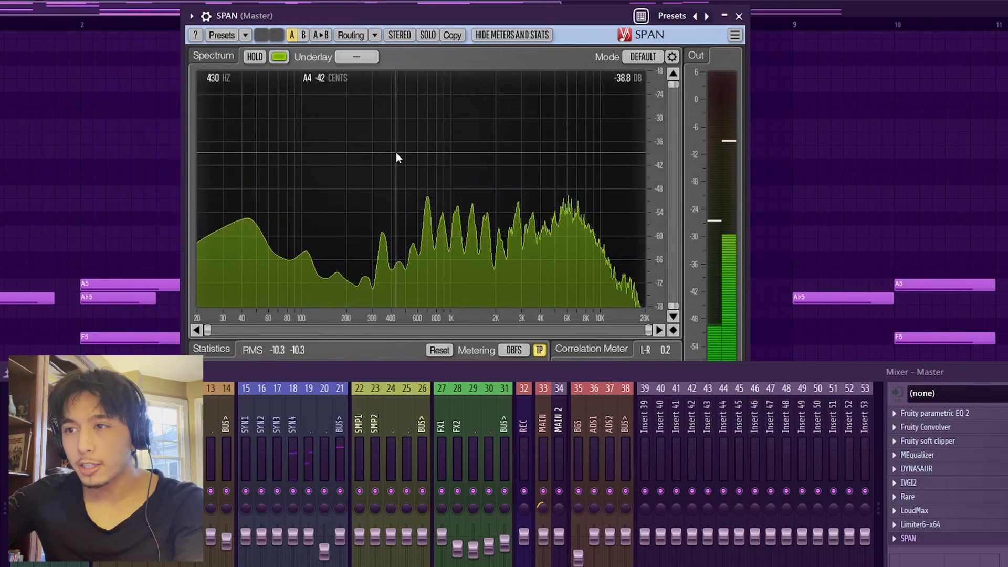
left_click(738, 17)
Enable Track 14 with BELLS #2 alongside the Serum tracks in the playlist and play from bar 33.
key("F7")
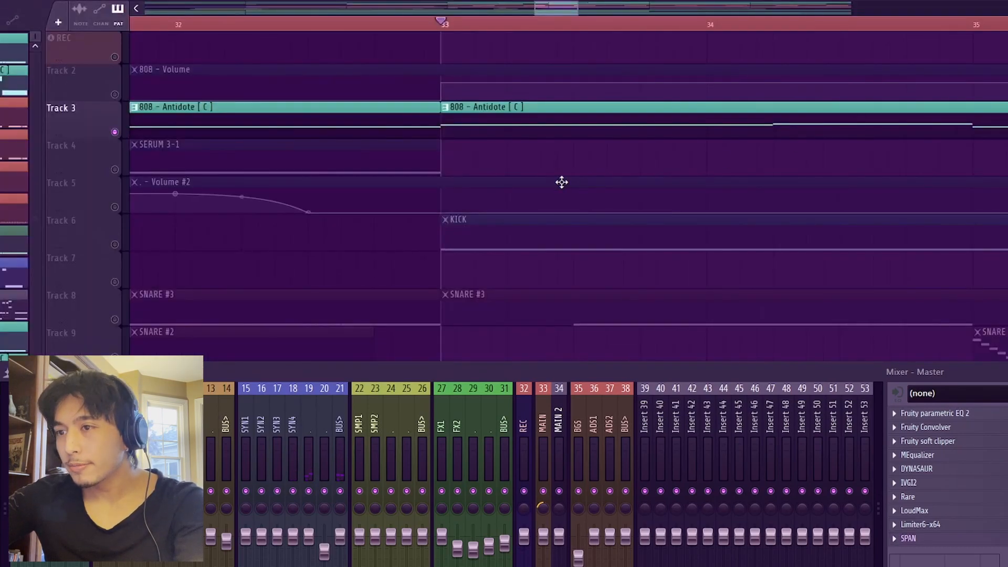
scroll(562, 182, "down", 9)
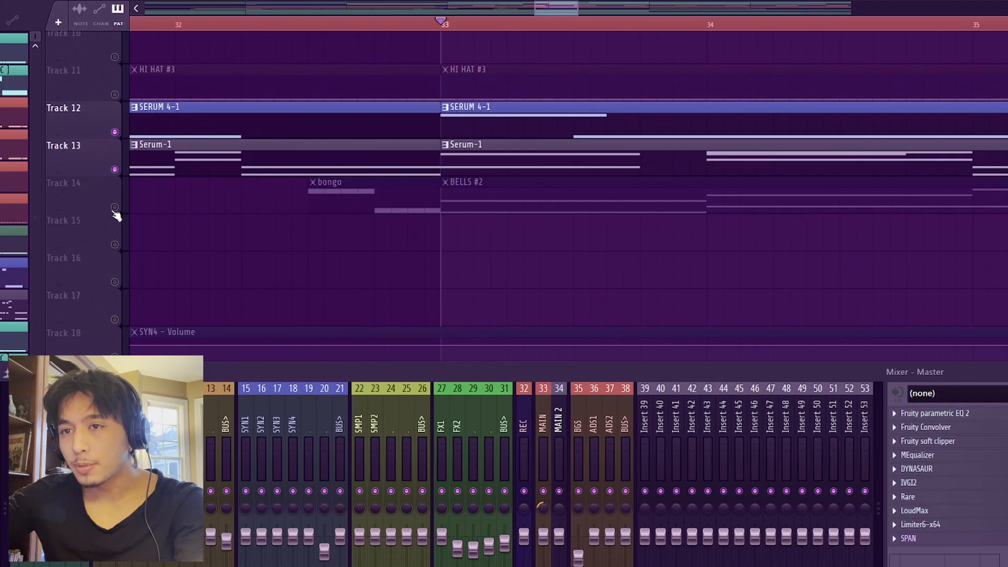
left_click(114, 208)
key("space")
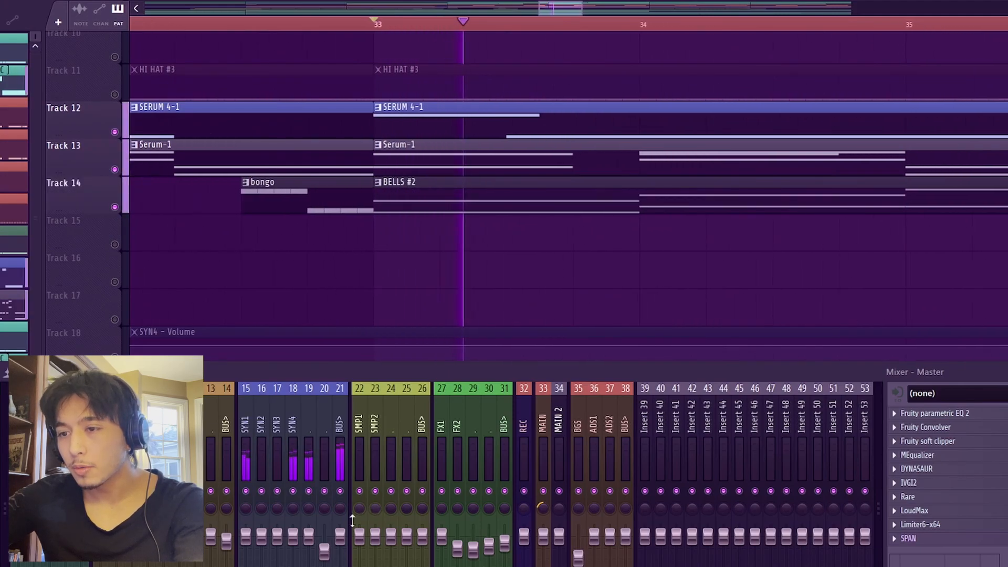
left_click(932, 535)
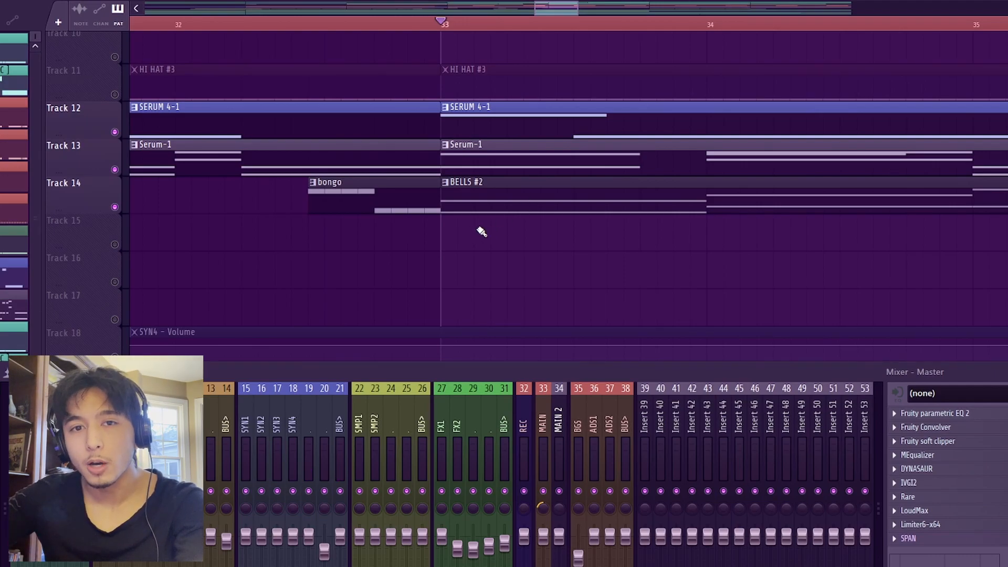
Solo Track 14 with BELLS #2 and inspect the Fruity parametric EQ 2 on the SYN1 mixer track during playback.
right_click(114, 207)
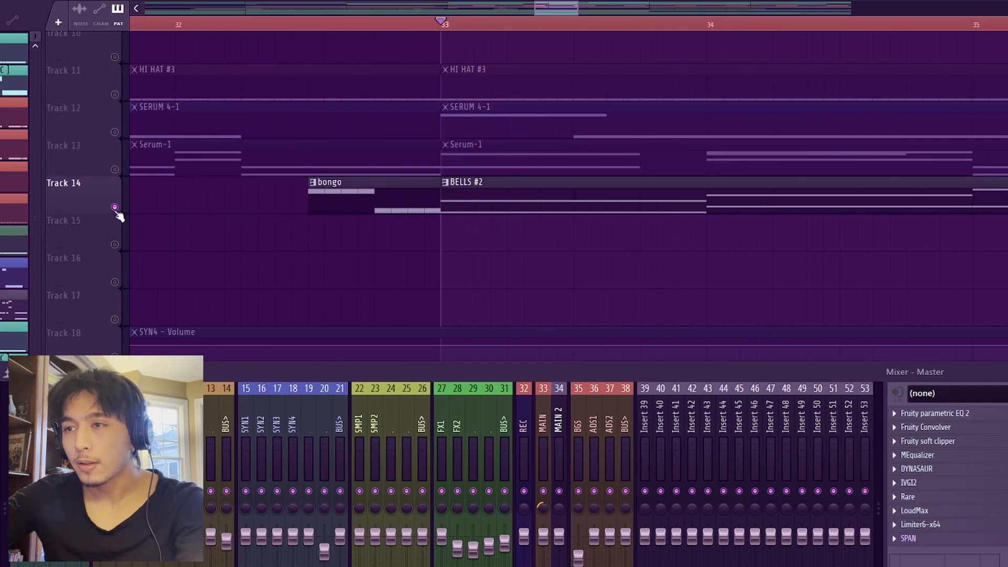
key("space")
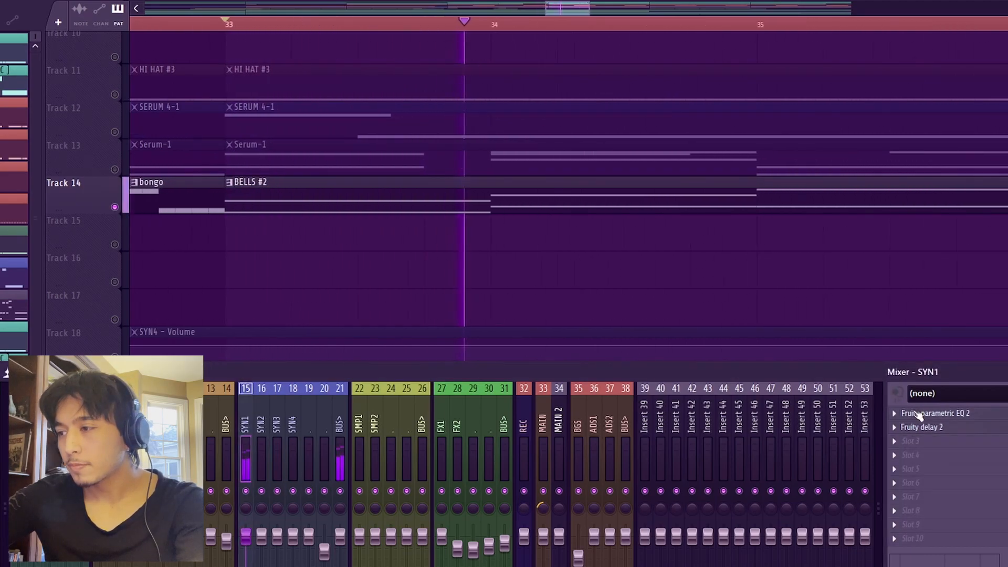
left_click(919, 414)
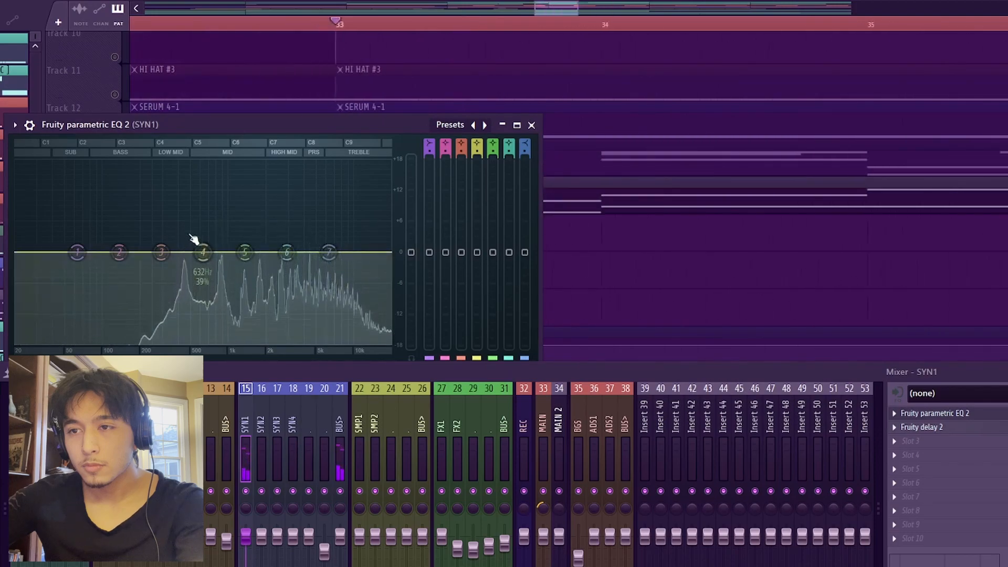
key("space")
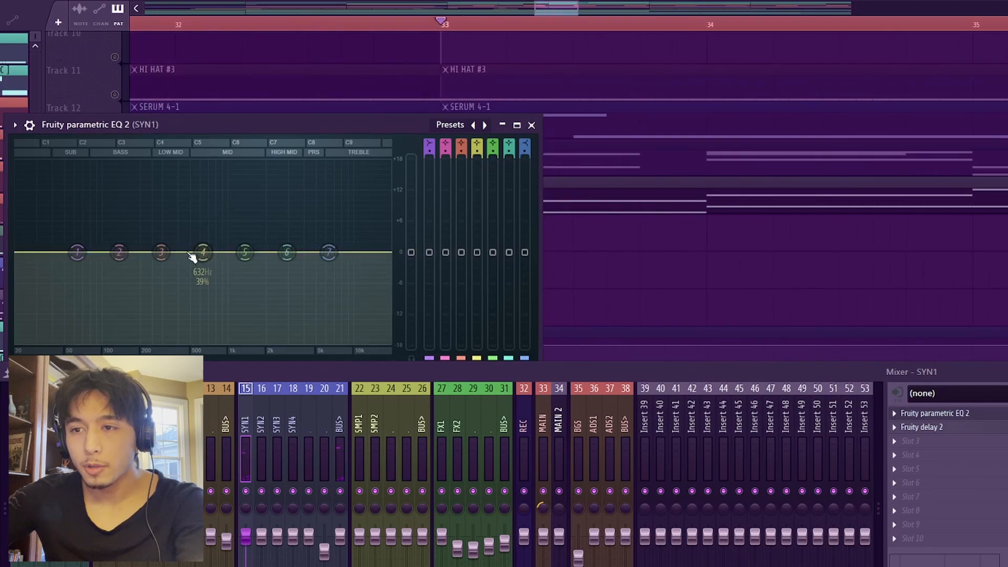
left_click(531, 125)
Bring the SERUM 4-1 and Serum-1 tracks back in with BELLS #2 and play them together from bar 33.
scroll(82, 256, "up", 2)
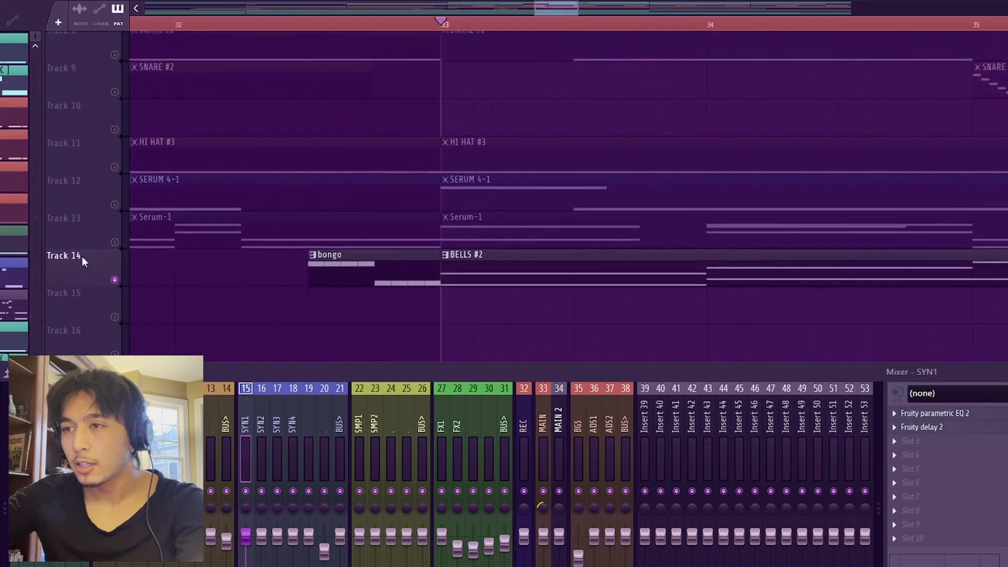
scroll(115, 216, "up", 7)
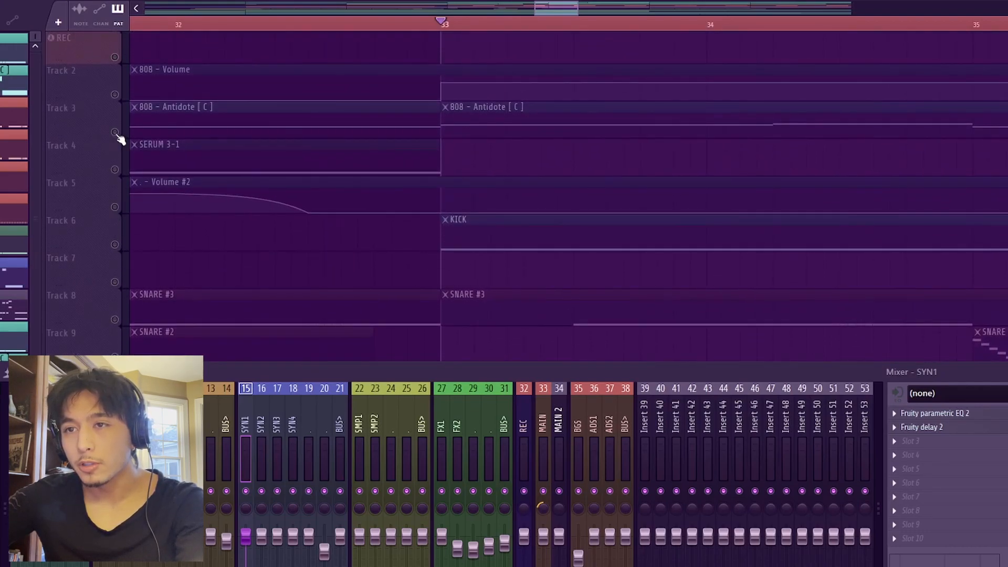
left_click(116, 133)
key("space")
scroll(494, 225, "down", 5)
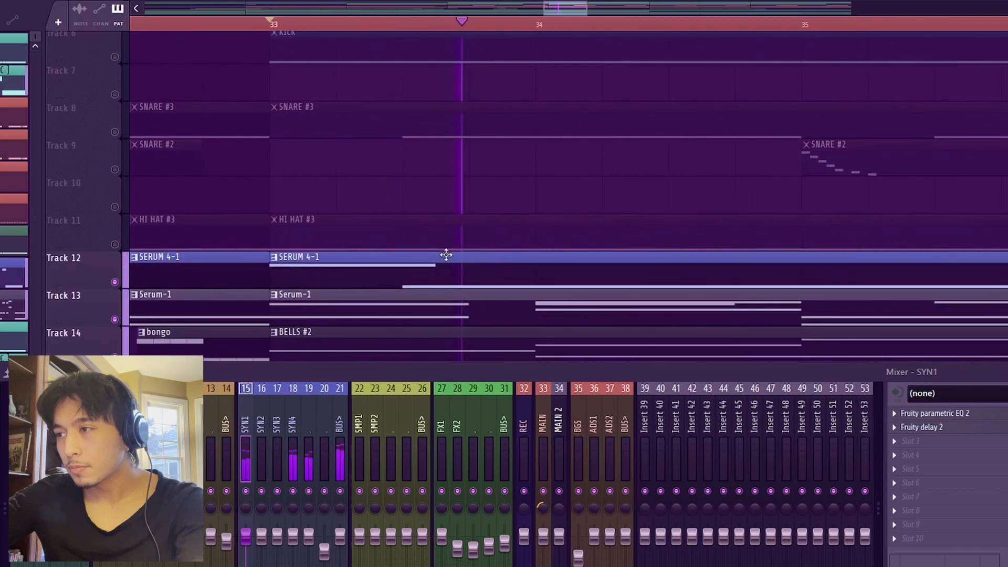
scroll(428, 256, "down", 2)
scroll(420, 260, "down", 2)
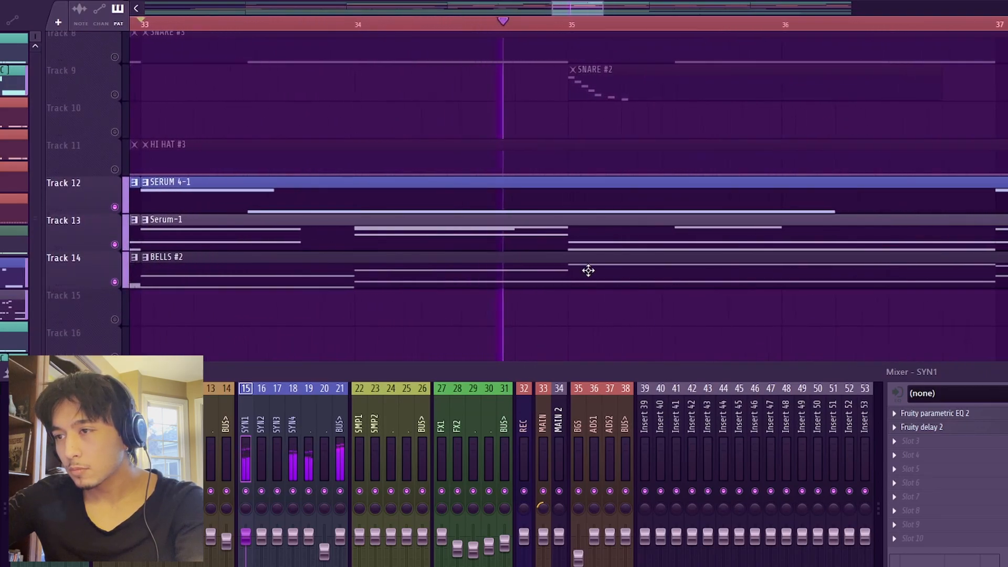
scroll(587, 269, "down", 3)
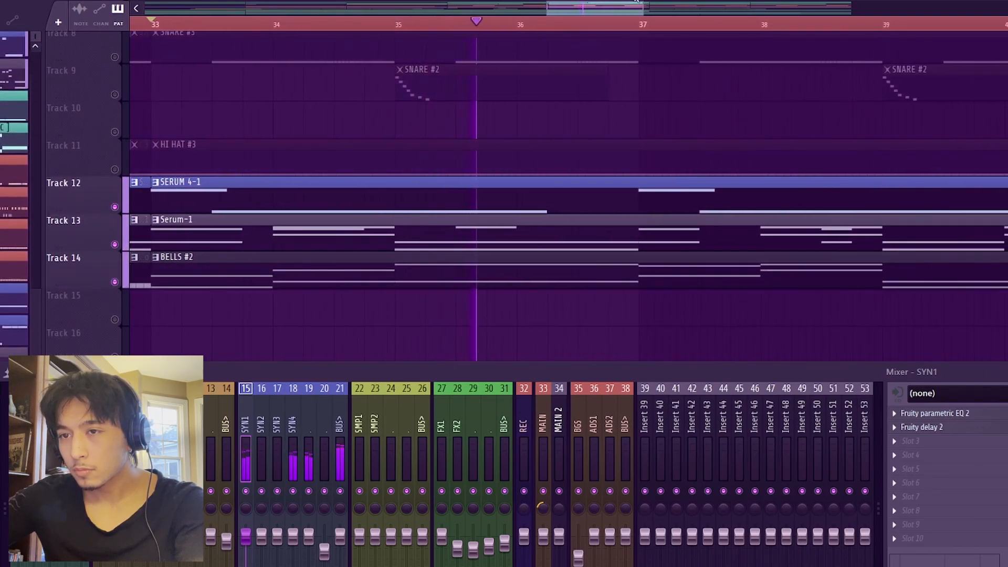
Show the Serum #4 channel's notes in the piano roll, hide the mixer and listen through the pattern.
left_click(636, 1)
left_click(283, 2)
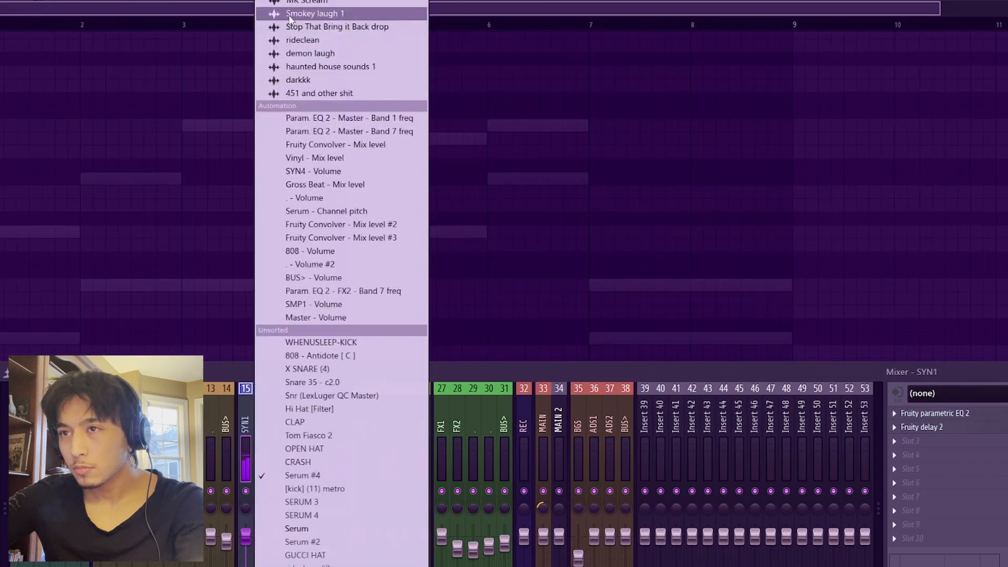
left_click(326, 475)
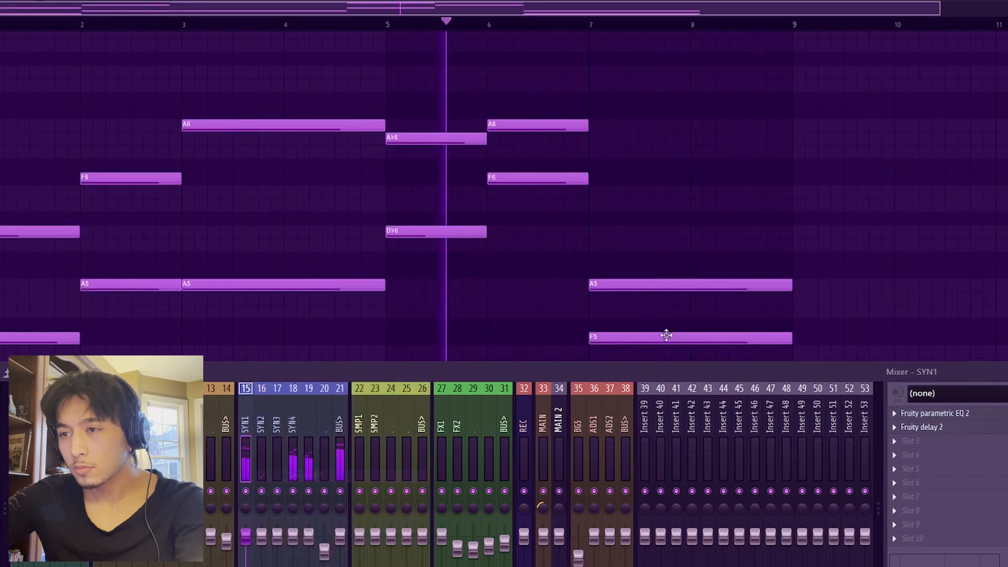
key("F9")
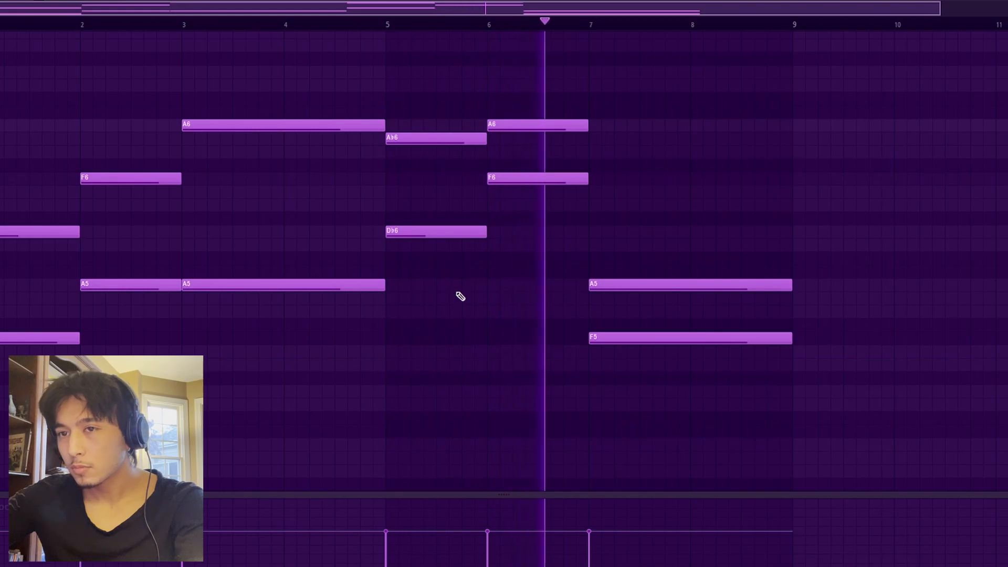
key("space")
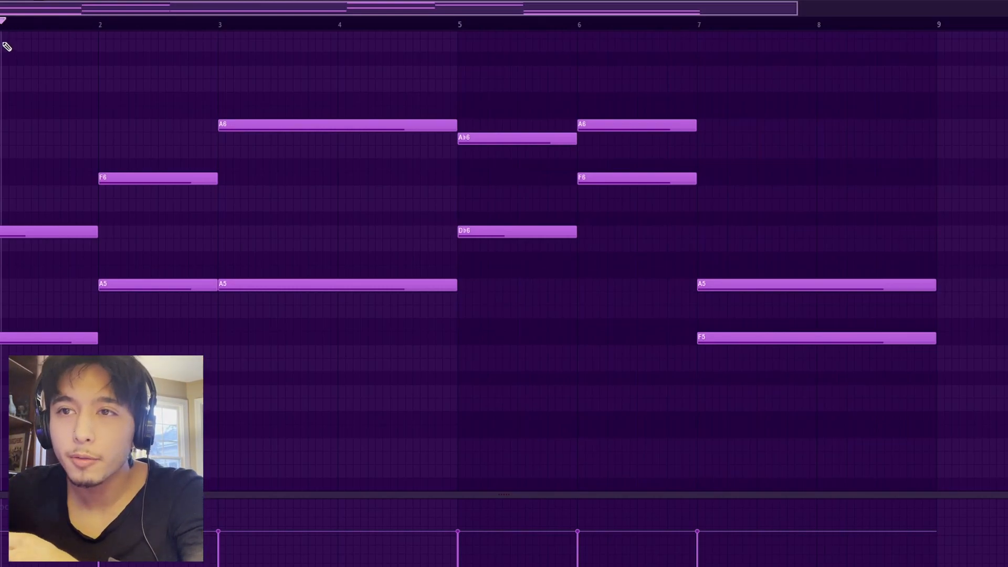
Play the Serum #4 notes in short passes from the pattern start and from bar 2.
scroll(101, 160, "up", 2)
key("space")
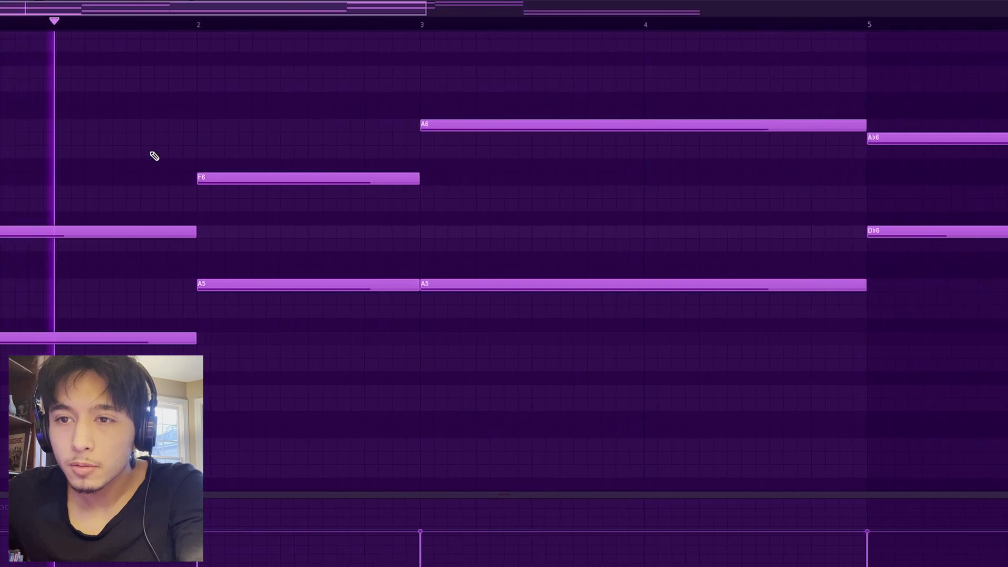
left_click(198, 23)
key("space")
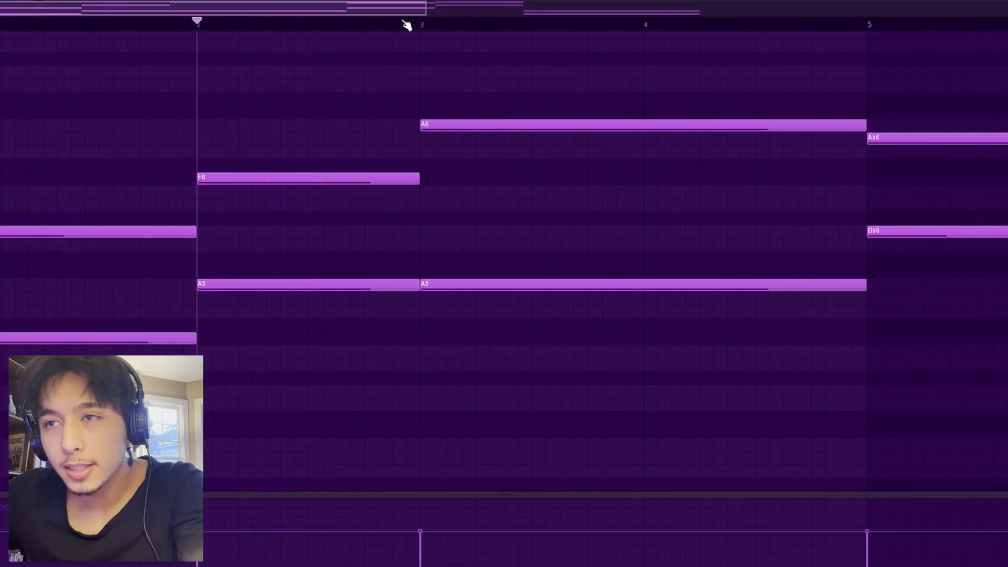
key("space")
key("space")
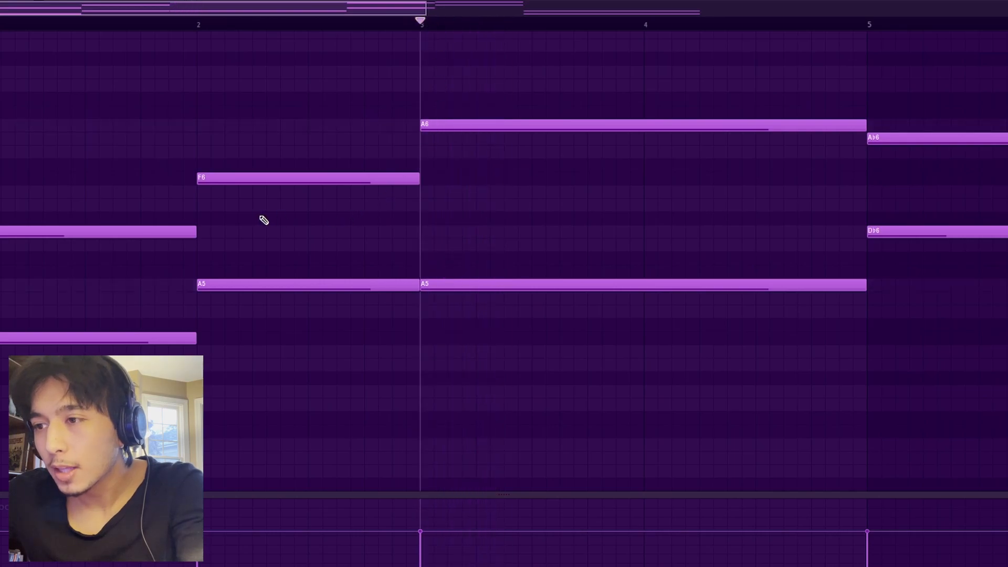
Return to the playlist, solo Track 11 with the HI HAT #2 pattern and play it from bar 9.
key("F7")
scroll(475, 198, "up", 2)
scroll(315, 226, "up", 1)
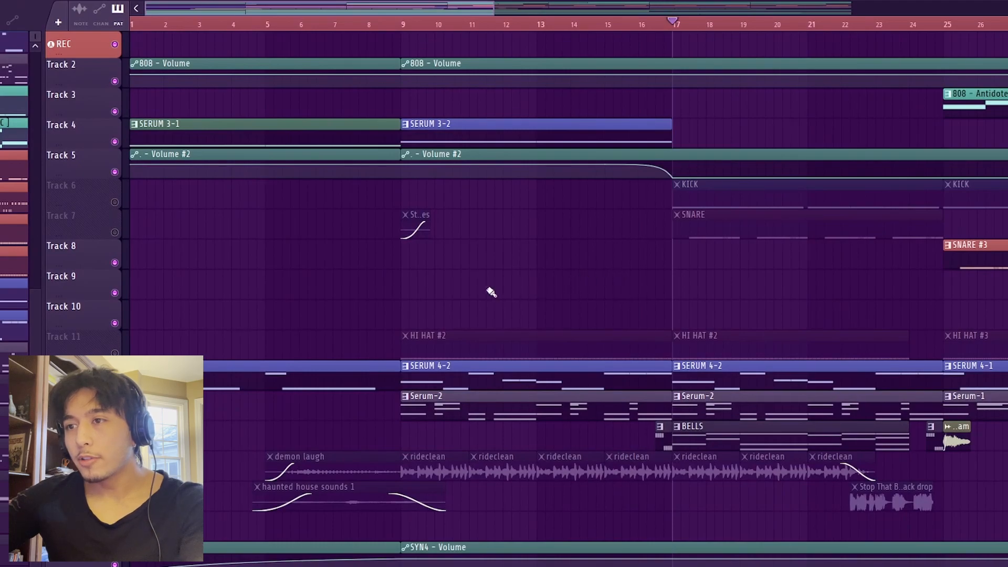
scroll(491, 292, "up", 4)
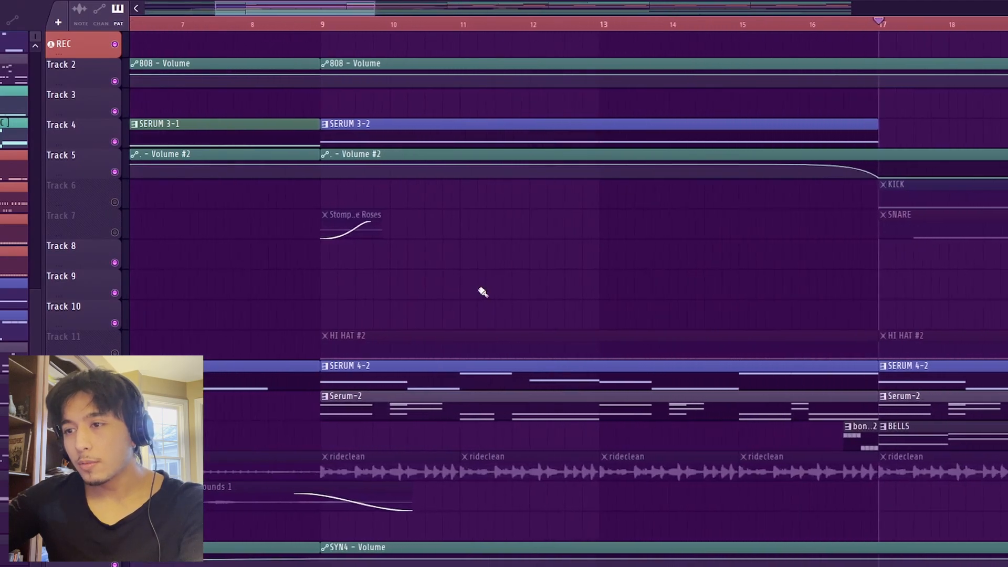
left_click(115, 353)
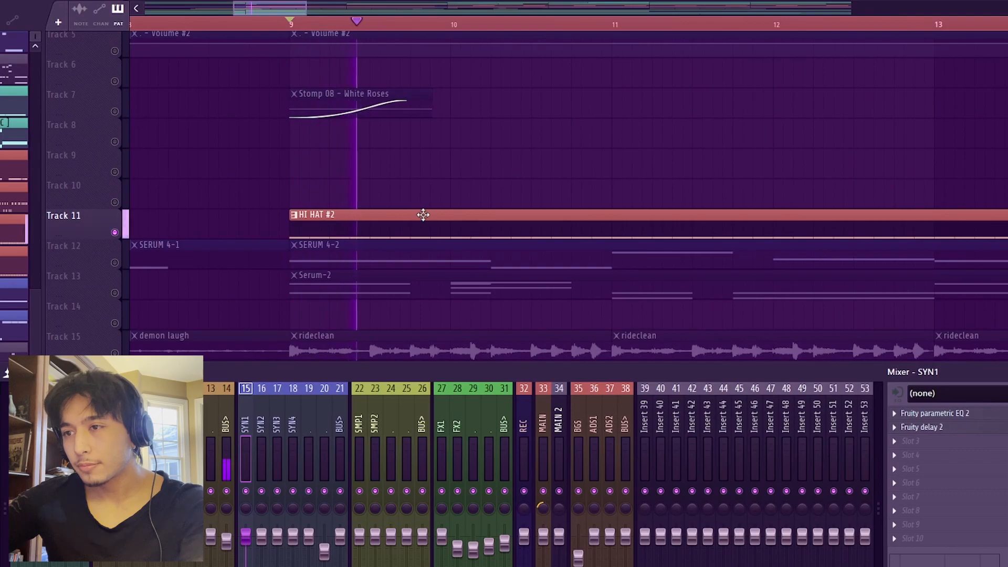
scroll(423, 215, "down", 3)
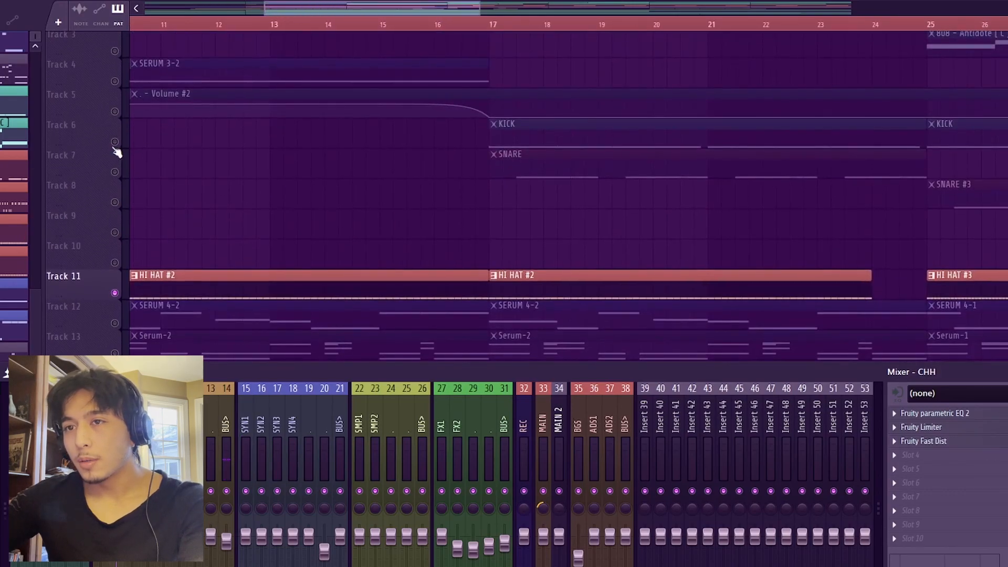
Enable Track 6 with KICK and Track 7 with SNARE alongside the hi-hats and start playback from bar 17.
left_click(114, 141)
left_click(115, 172)
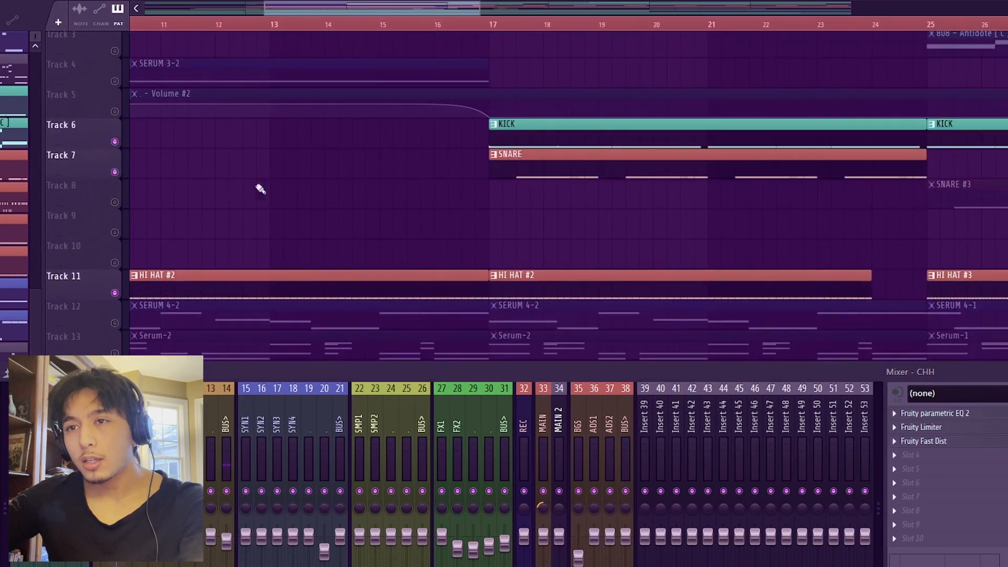
scroll(506, 97, "up", 2)
scroll(608, 270, "up", 3)
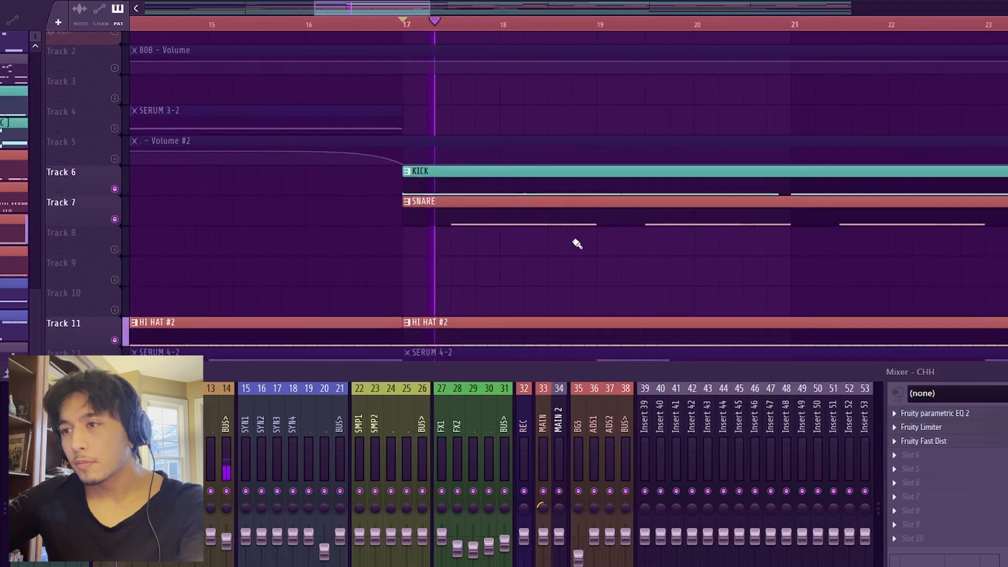
Follow the combined kick, snare and hi-hat patterns in the playlist during playback up to bar 21.
scroll(575, 242, "down", 2)
scroll(431, 254, "down", 1)
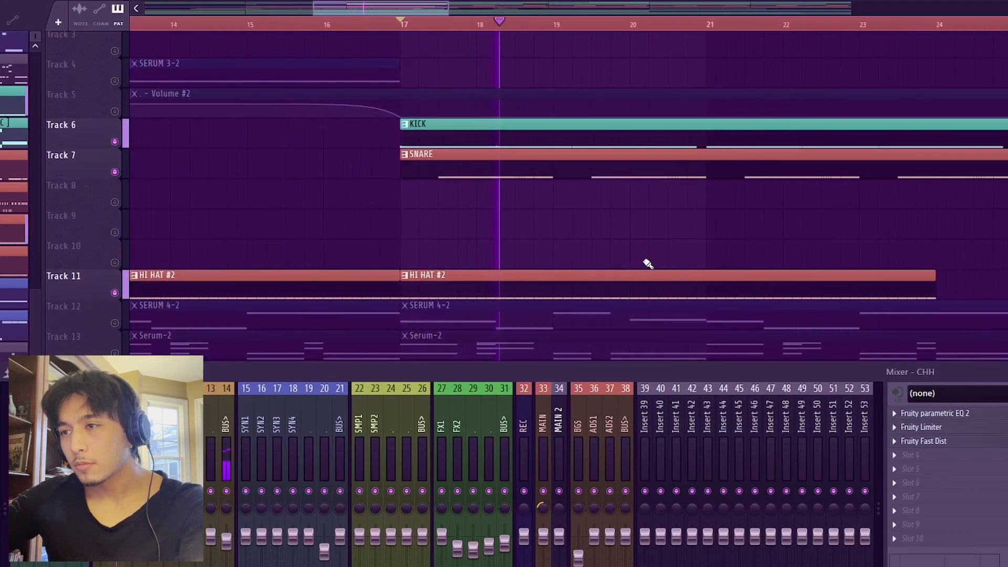
scroll(648, 262, "up", 2)
scroll(506, 248, "down", 3)
scroll(507, 247, "up", 3)
scroll(513, 250, "down", 2)
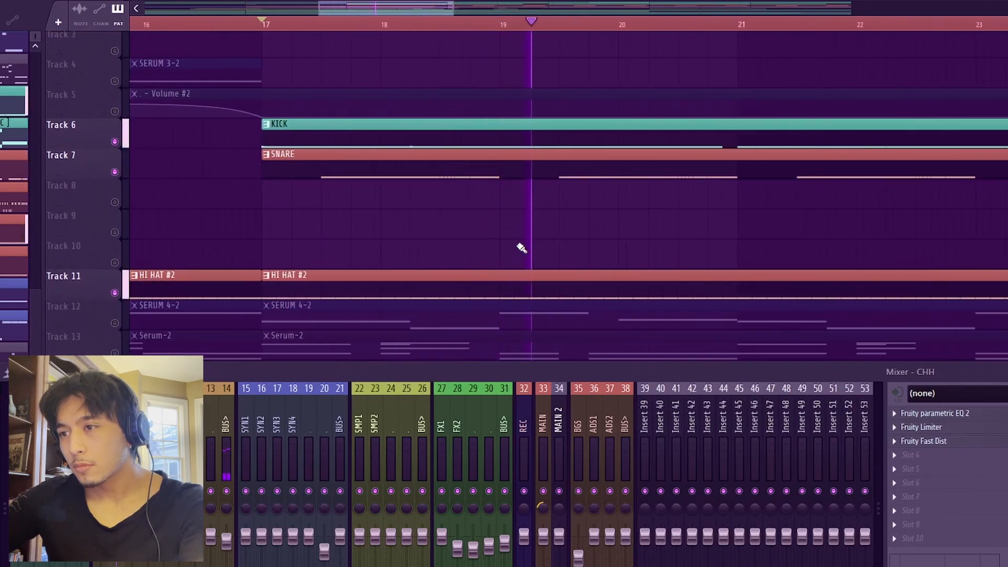
scroll(605, 261, "up", 3)
scroll(444, 232, "down", 2)
scroll(667, 256, "up", 2)
scroll(661, 254, "up", 1)
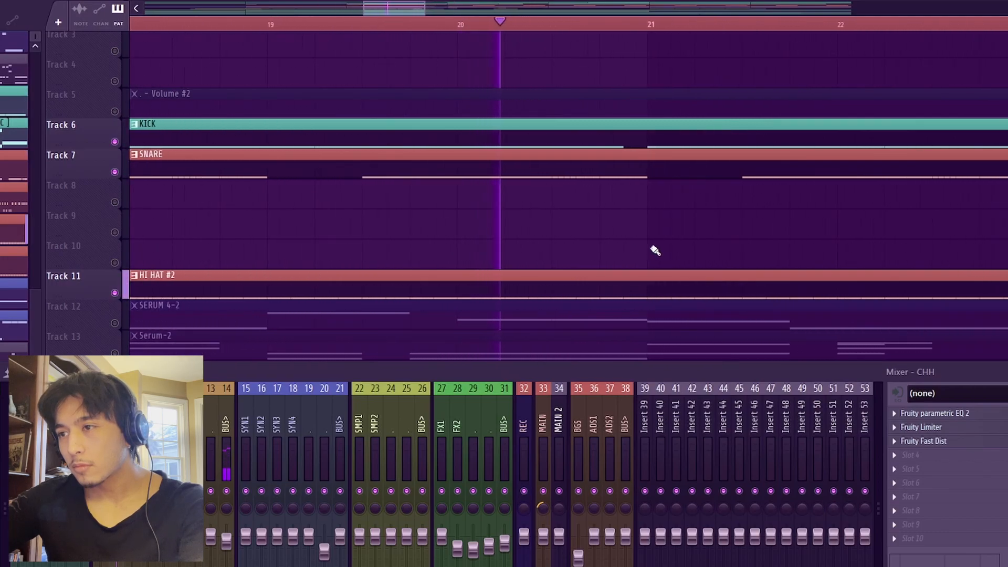
scroll(551, 229, "up", 2)
scroll(630, 228, "down", 4)
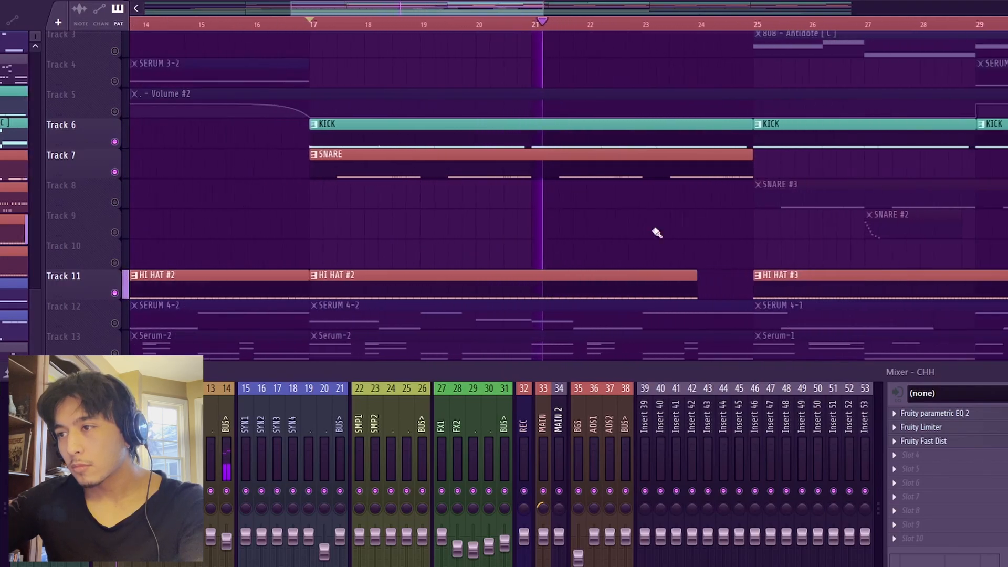
Enable Track 3 with the 808, Track 8 with SNARE #3 and Track 9 with SNARE #2, and play from bar 25.
scroll(687, 221, "up", 2)
left_click(114, 111)
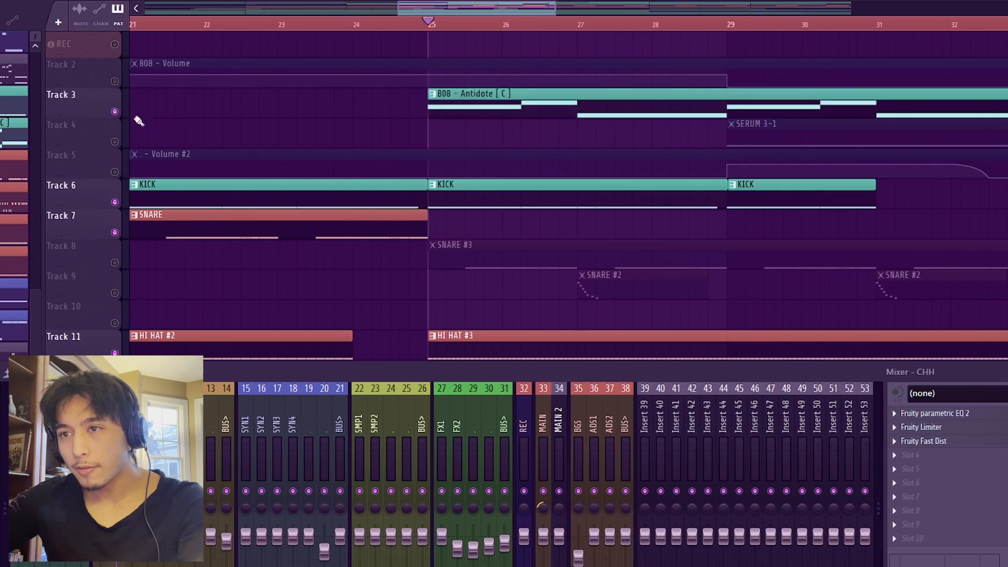
left_click(114, 262)
left_click(115, 293)
scroll(718, 329, "up", 4)
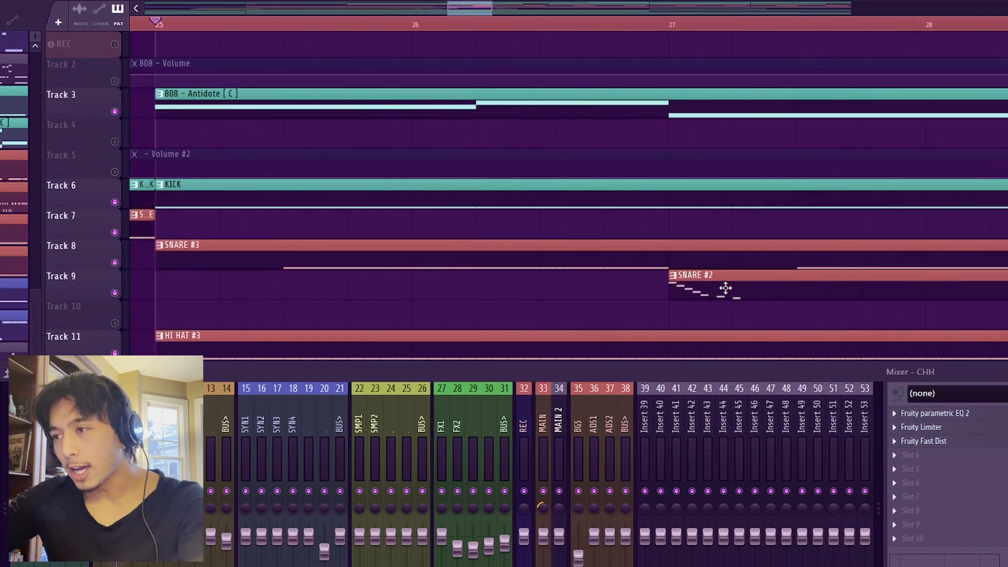
scroll(695, 292, "down", 1)
key("space")
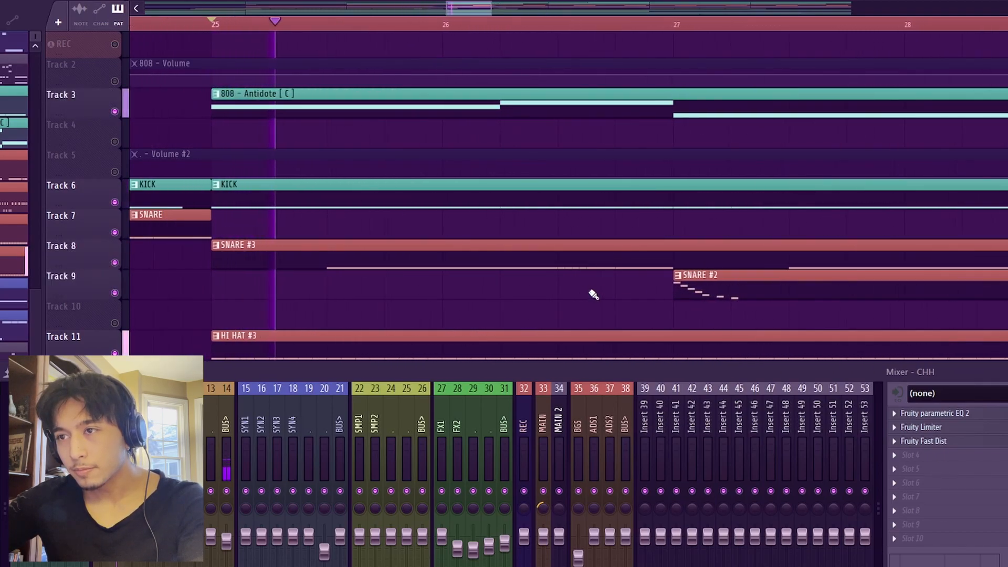
Follow the 808, KICK, SNARE #3, SNARE #2 and HI HAT #3 patterns in the playlist during playback from bar 25.
scroll(594, 298, "up", 2)
scroll(525, 286, "down", 2)
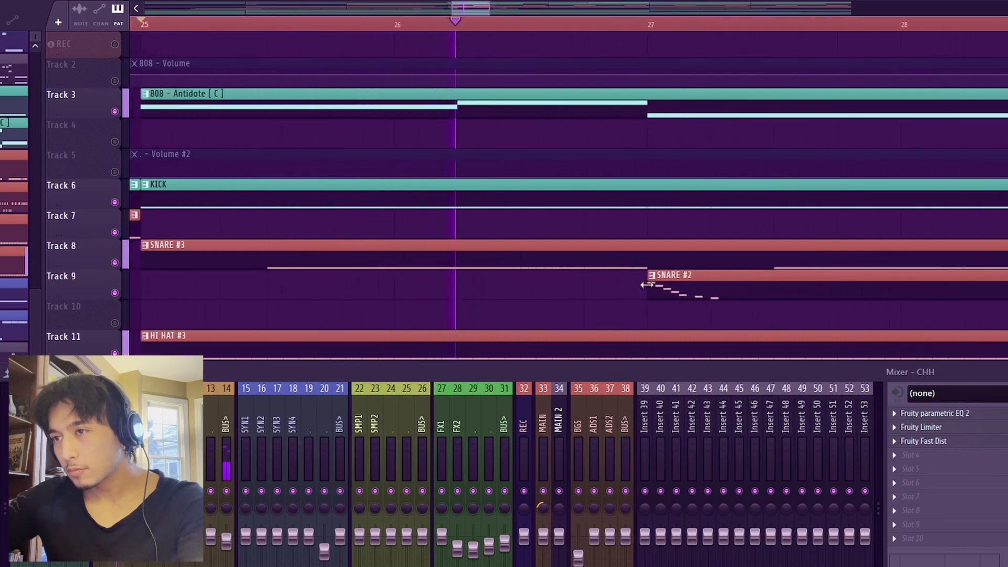
scroll(721, 292, "up", 3)
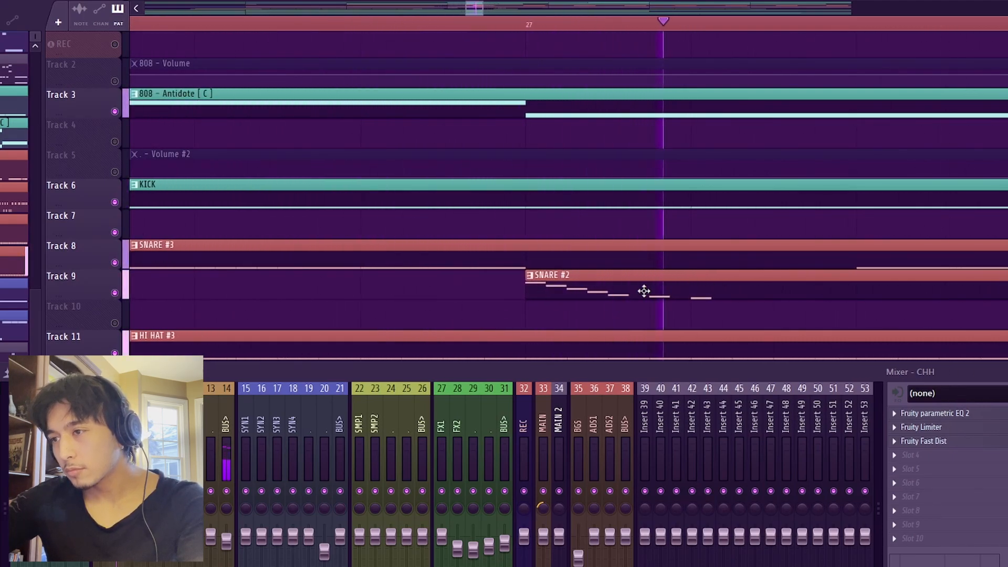
scroll(491, 307, "down", 4)
scroll(693, 297, "up", 2)
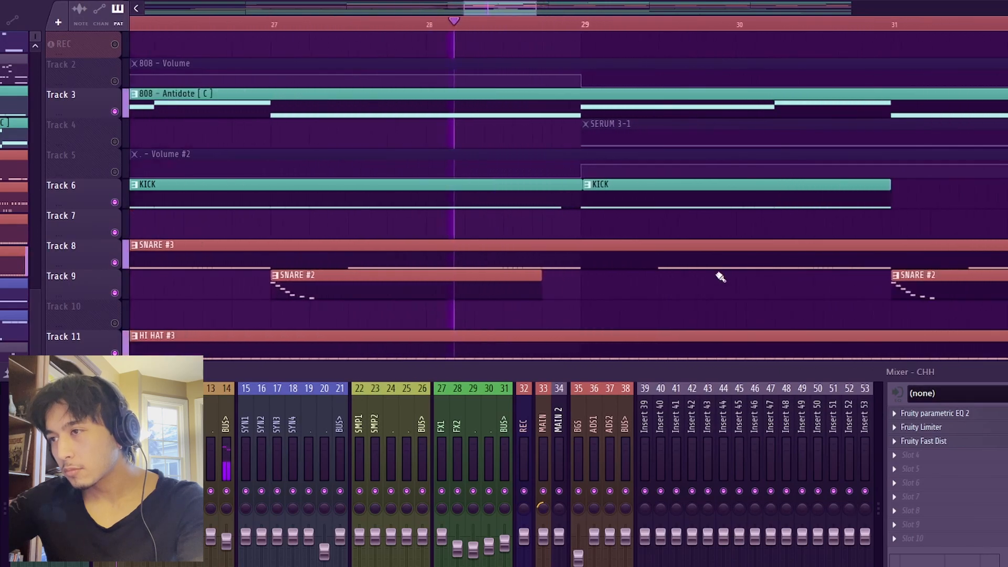
scroll(630, 254, "up", 3)
scroll(281, 204, "down", 2)
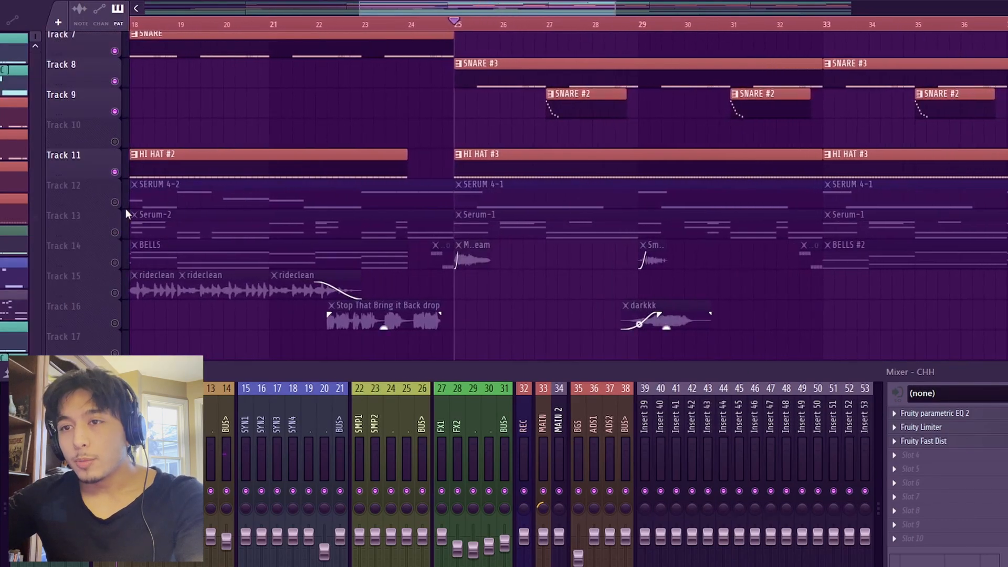
Enable Track 12 with SERUM 4-1, Track 13 with Serum-1 and Track 4 with SERUM 3-1 during playback from bar 25.
left_click(114, 203)
left_click(115, 232)
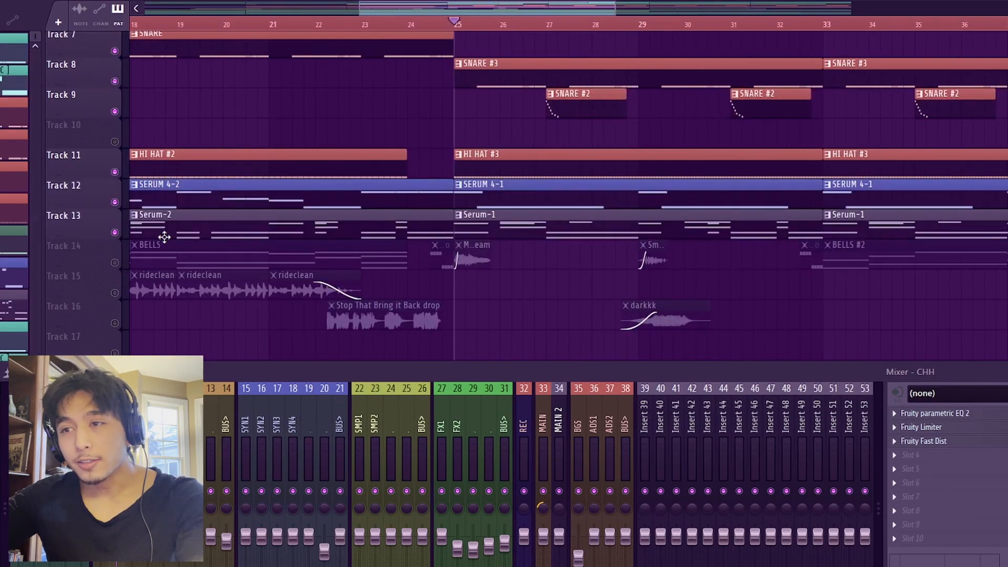
key("space")
scroll(498, 283, "up", 6)
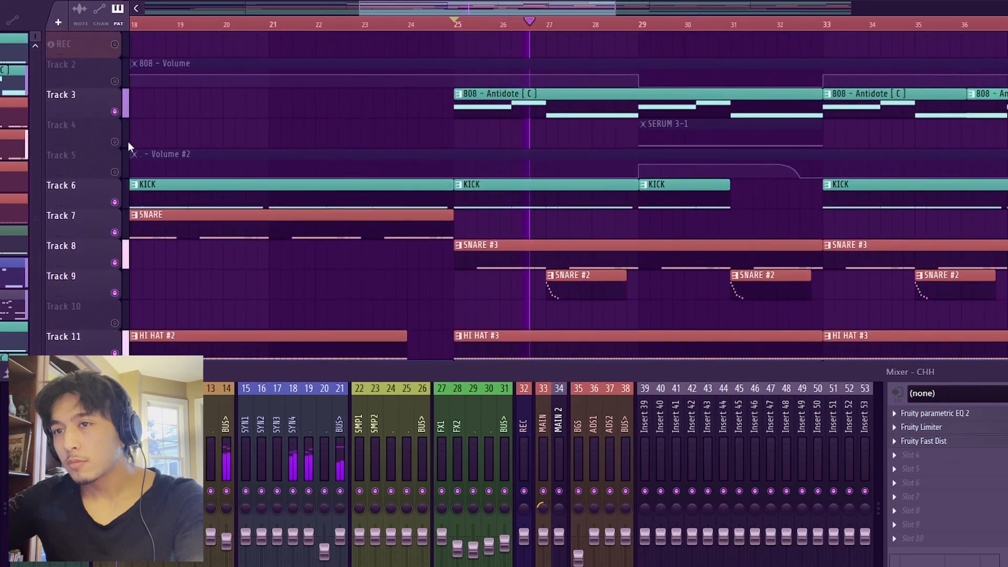
left_click(114, 141)
scroll(756, 187, "up", 4)
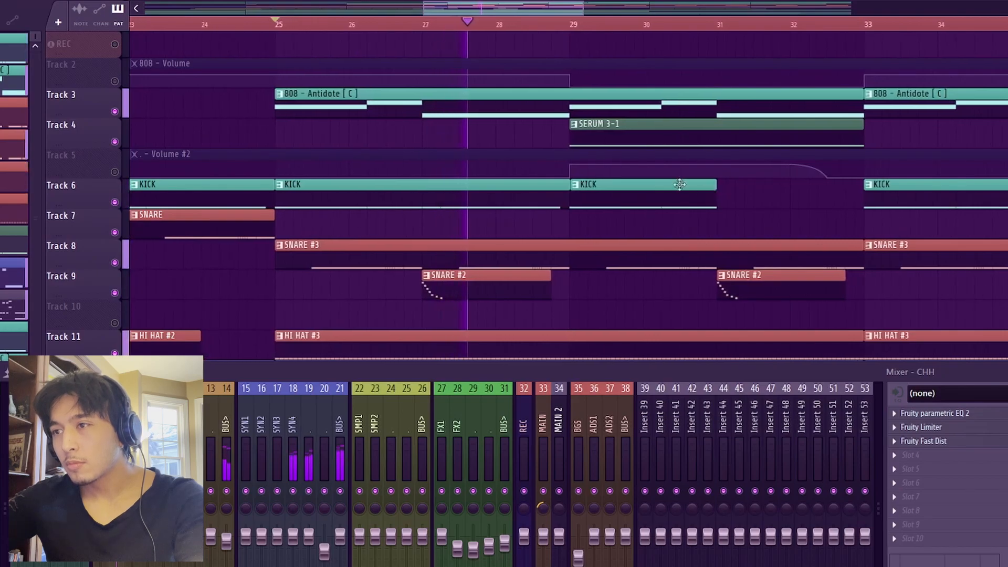
Examine the 808 - Volume automation on Track 2 and the start of SERUM 3-1 around bar 29, and resume playback.
scroll(623, 136, "up", 3)
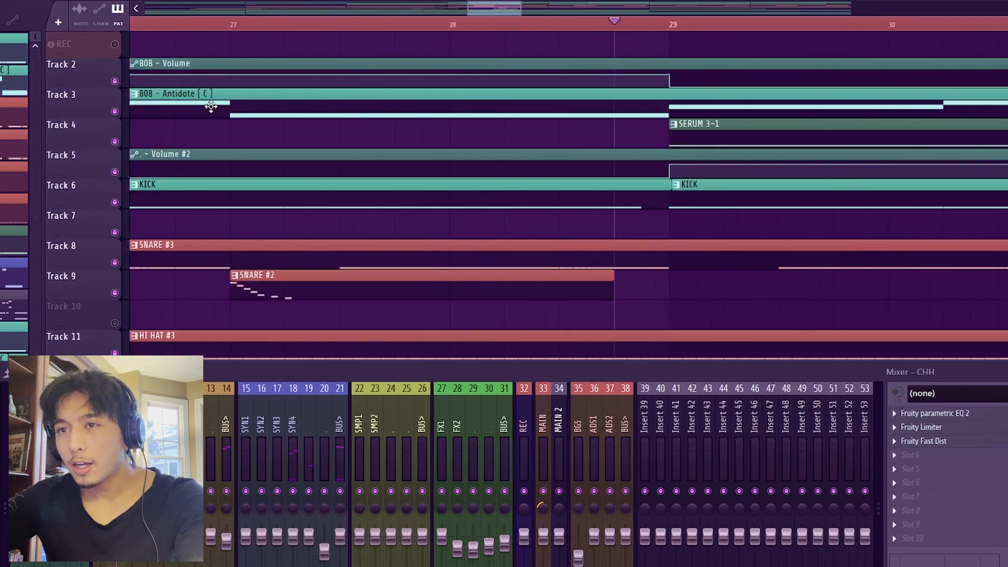
scroll(423, 129, "down", 1)
scroll(605, 157, "up", 1)
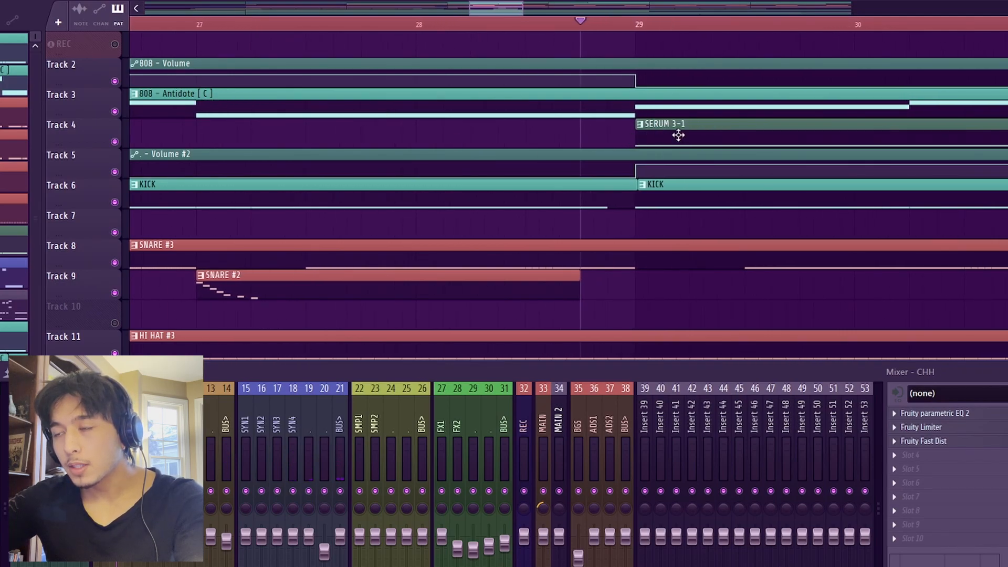
scroll(625, 112, "down", 1)
scroll(614, 105, "up", 2)
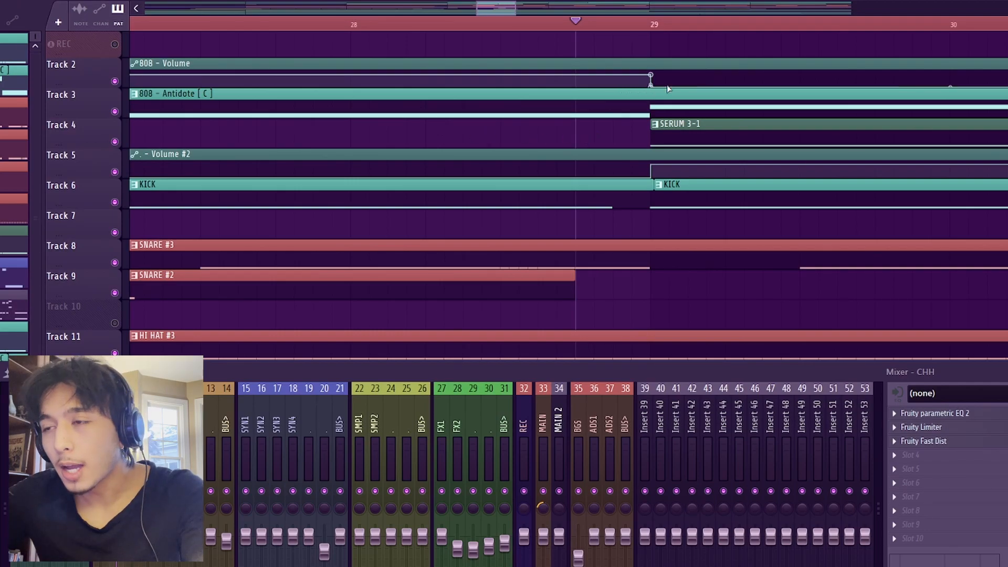
scroll(669, 89, "up", 2)
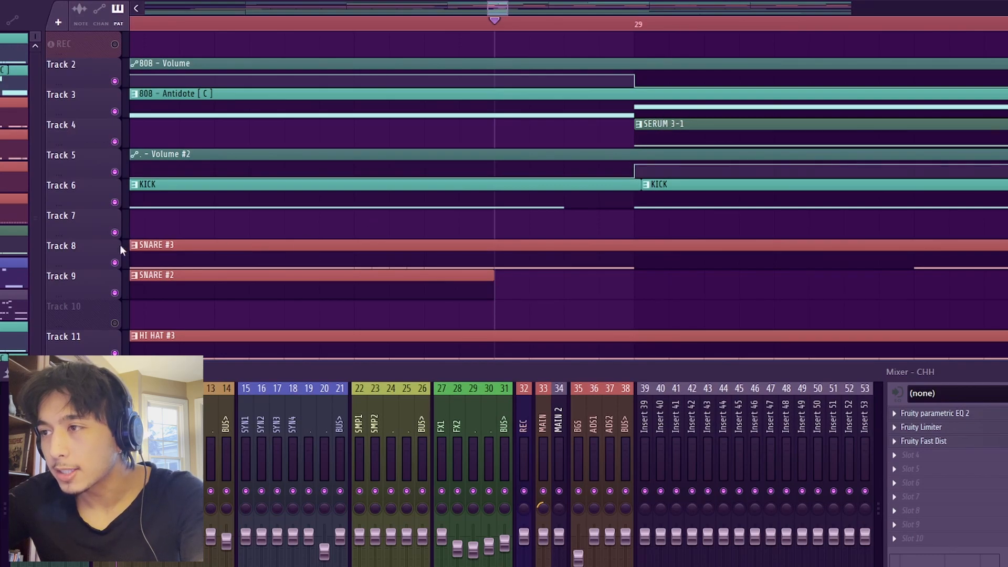
key("space")
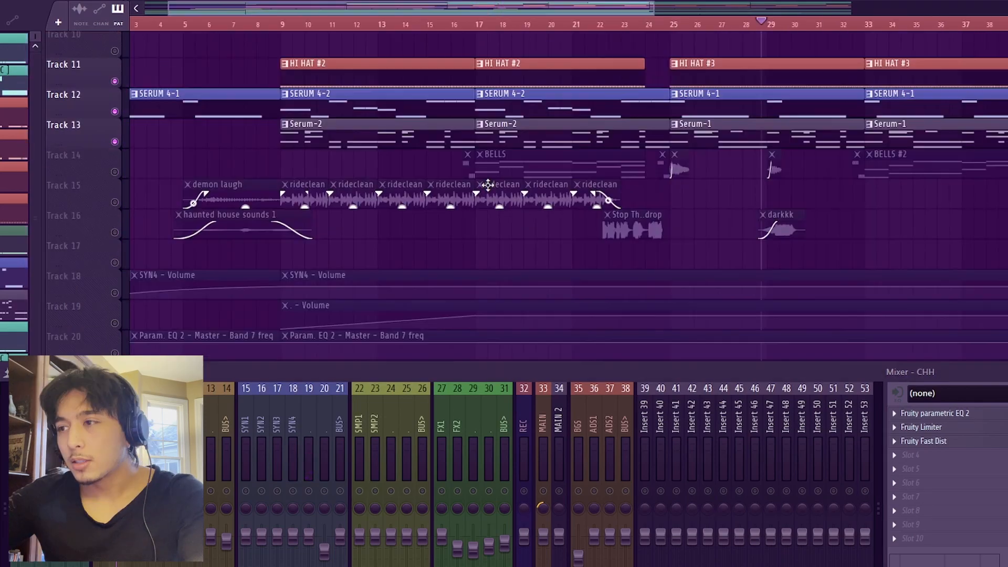
Solo Track 15 with the demon laugh and rideclean clips and re-enable all the other playlist tracks.
right_click(115, 202)
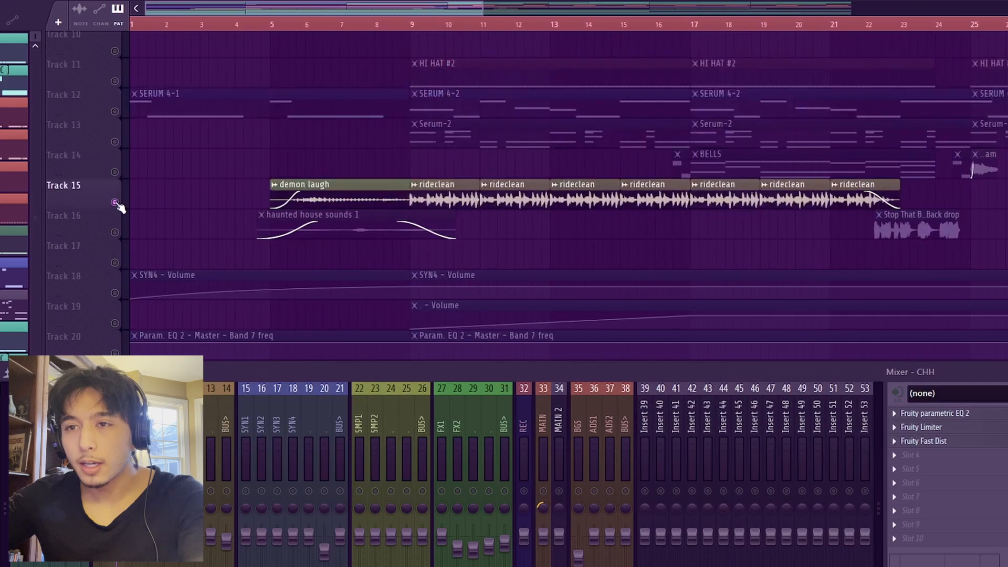
right_click(115, 203)
scroll(420, 105, "up", 4)
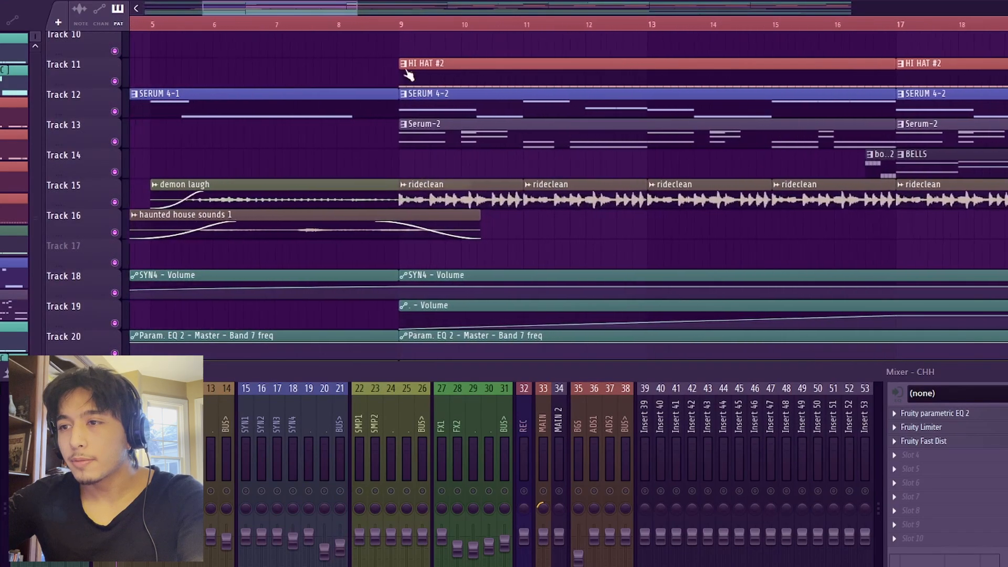
Play the arrangement from bar 9 to audition the rideclean loops on Track 15 through the FX2 mixer track.
left_click(398, 25)
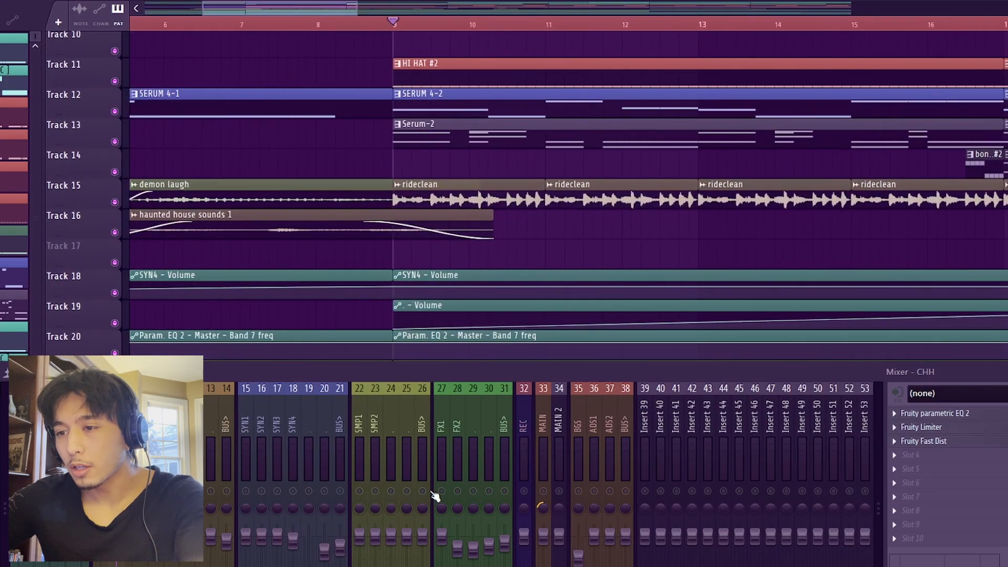
key("space")
scroll(577, 257, "down", 2)
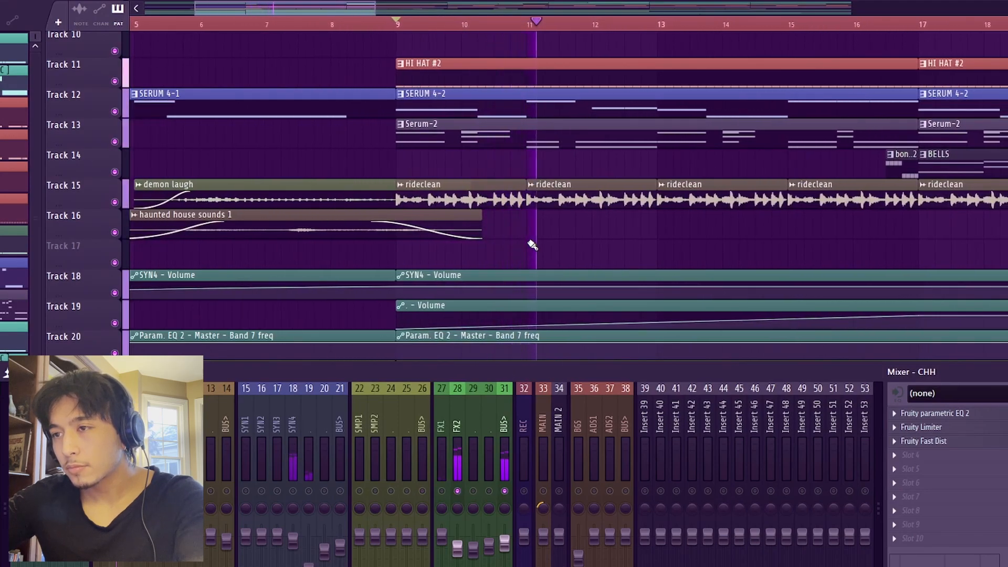
scroll(533, 247, "up", 1)
scroll(532, 258, "down", 2)
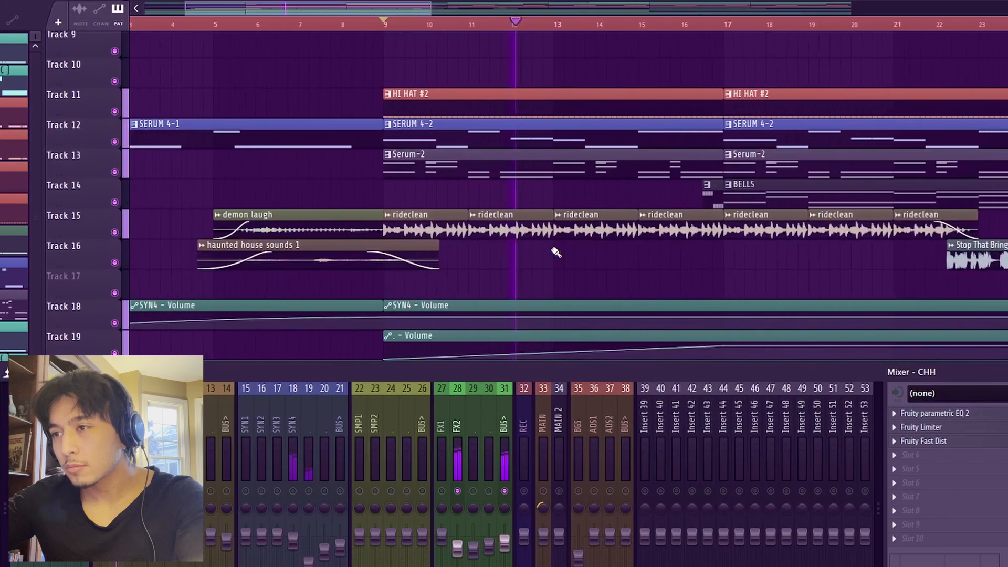
Audition the bongo #2 clip just before bar 17 and inspect the Dimension Expander on the RIM mixer track.
scroll(554, 252, "up", 5)
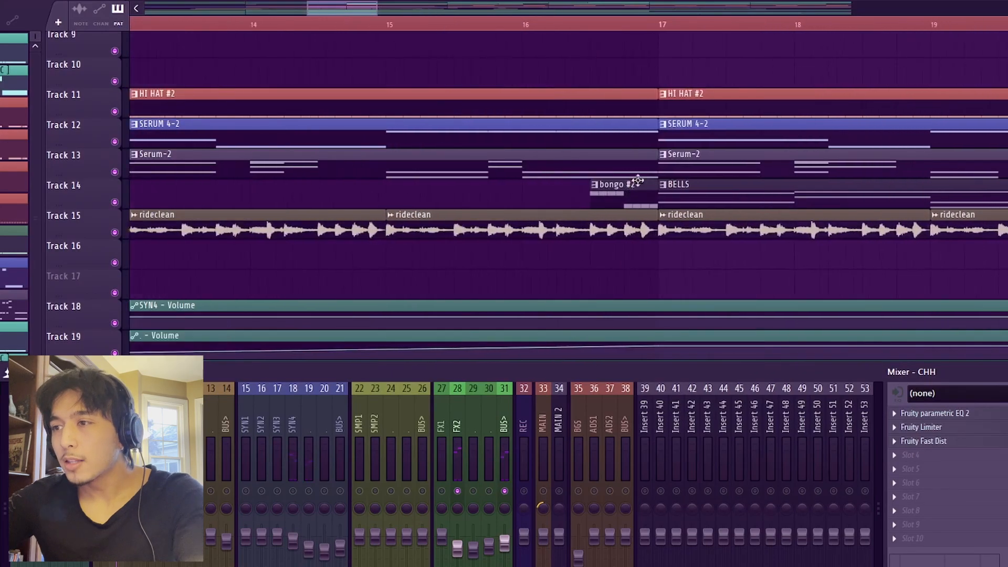
left_click(581, 24)
scroll(607, 152, "up", 2)
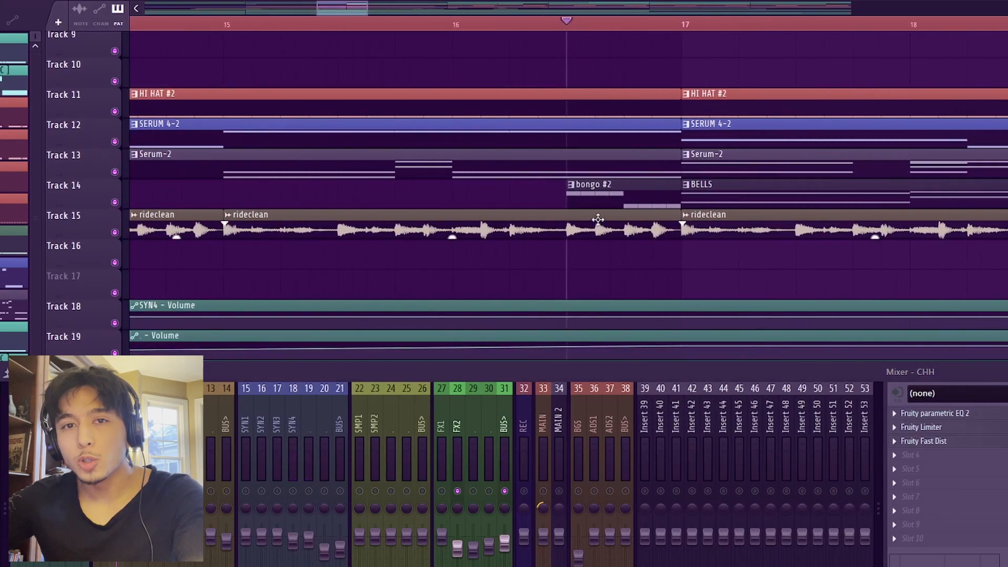
key("space")
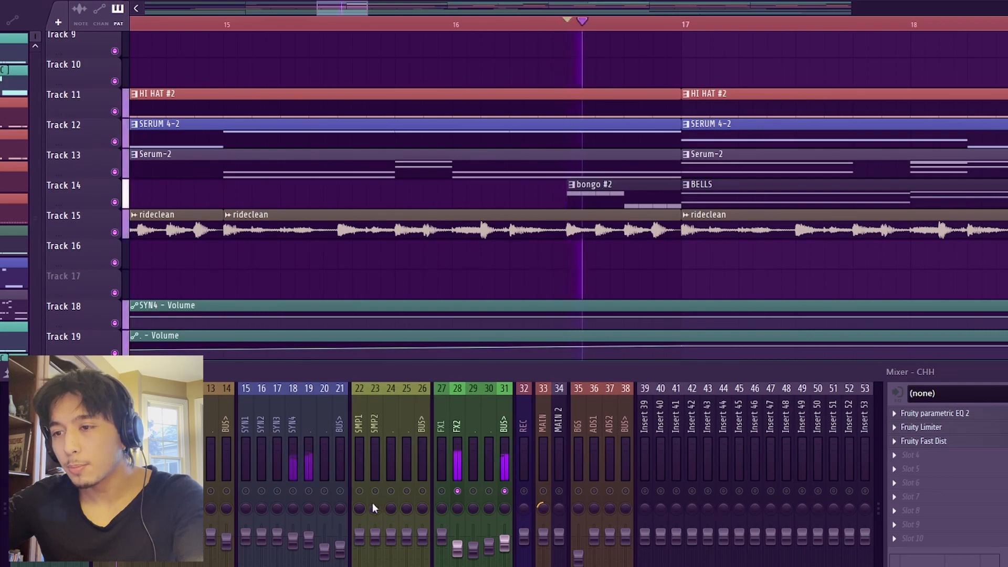
key("space")
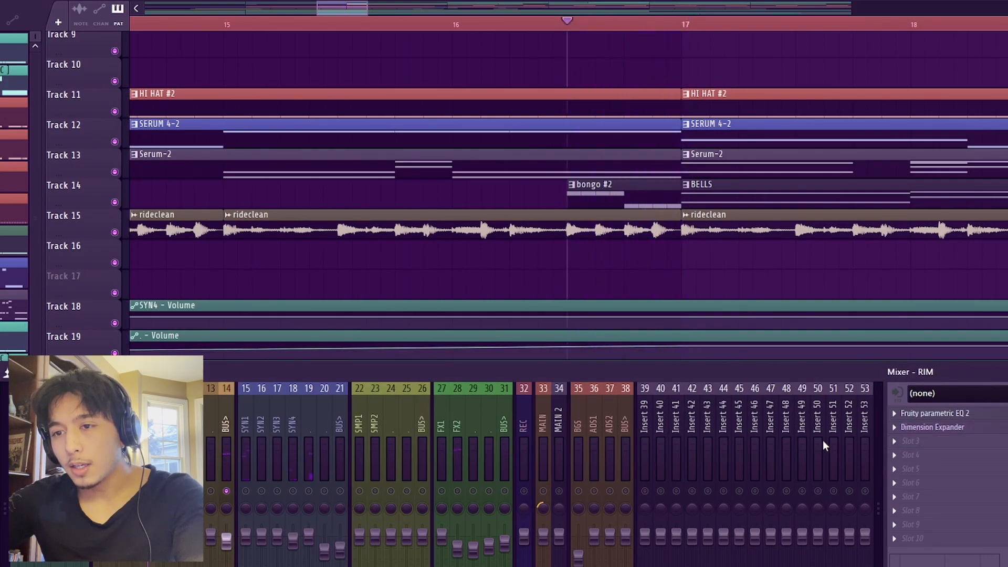
left_click(946, 430)
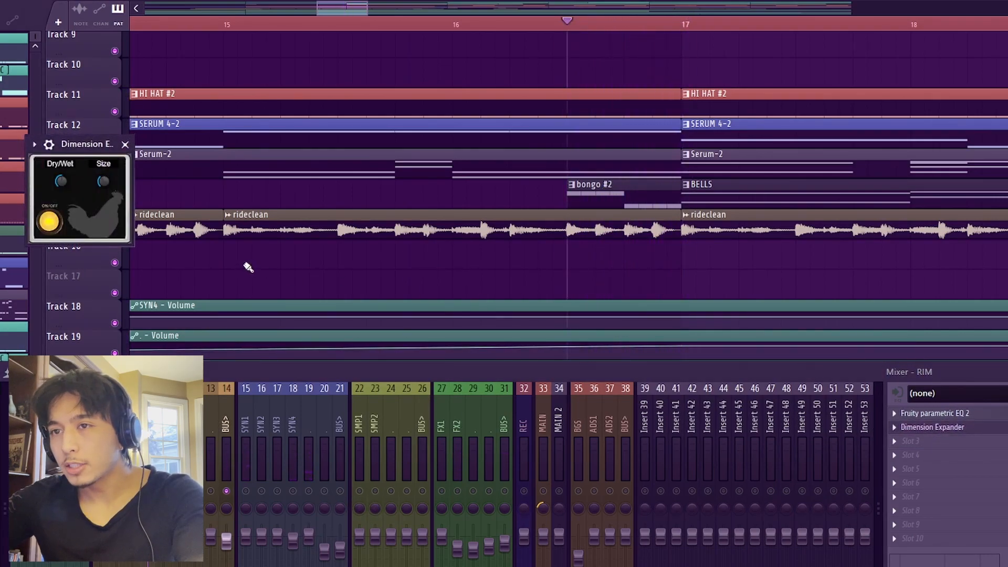
left_click(126, 147)
Solo the FX2 mixer track and play the Stop That Bring it Back drop clip on Track 16 from its start after bar 22.
left_click(567, 25)
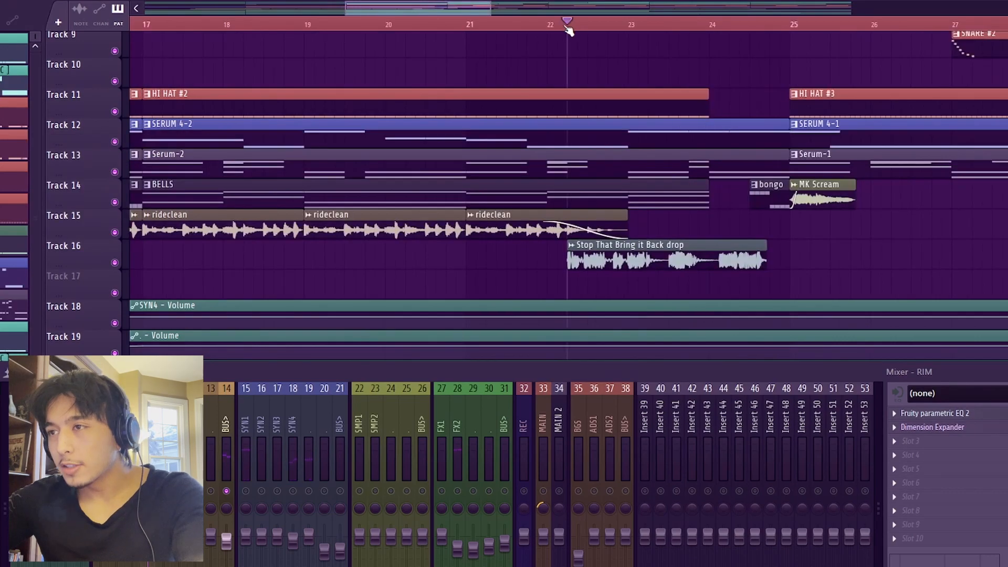
scroll(610, 207, "up", 3)
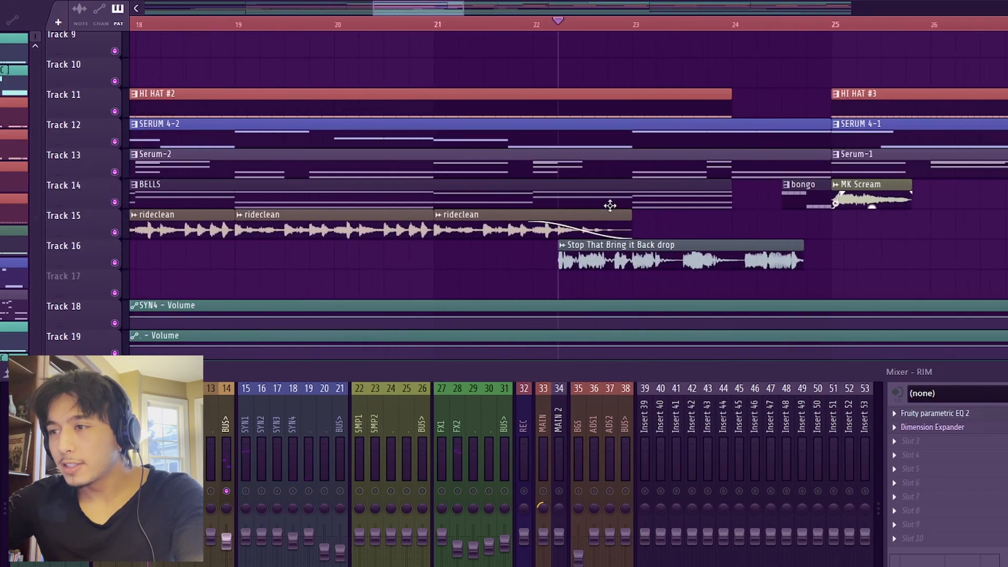
right_click(458, 491)
key("space")
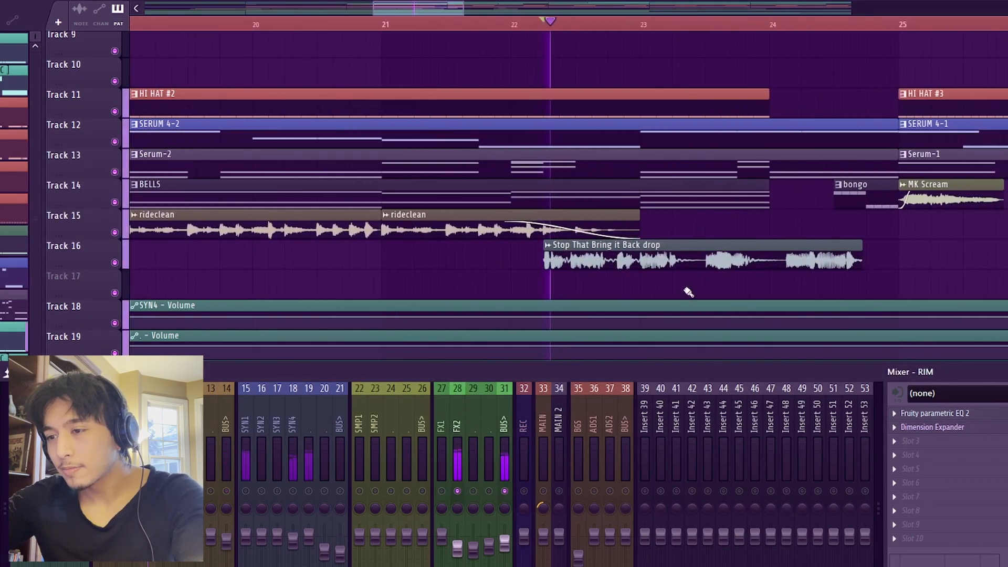
scroll(718, 254, "up", 3)
scroll(630, 262, "down", 1)
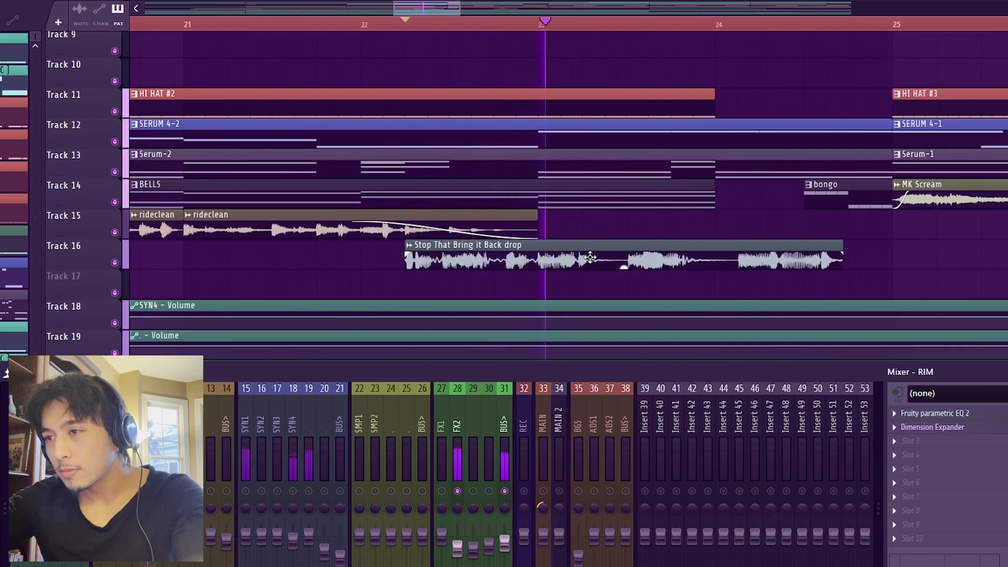
scroll(590, 257, "down", 1)
scroll(675, 254, "down", 1)
scroll(817, 239, "up", 2)
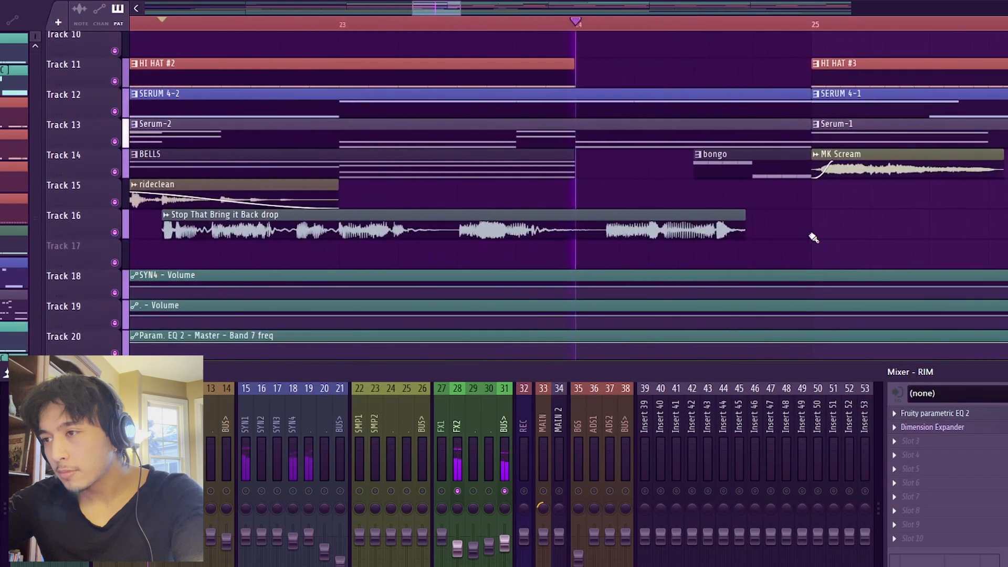
View the Smokey laugh 1 clip on Track 14 and the darkkk clip on Track 16 around bar 29.
scroll(815, 237, "up", 1)
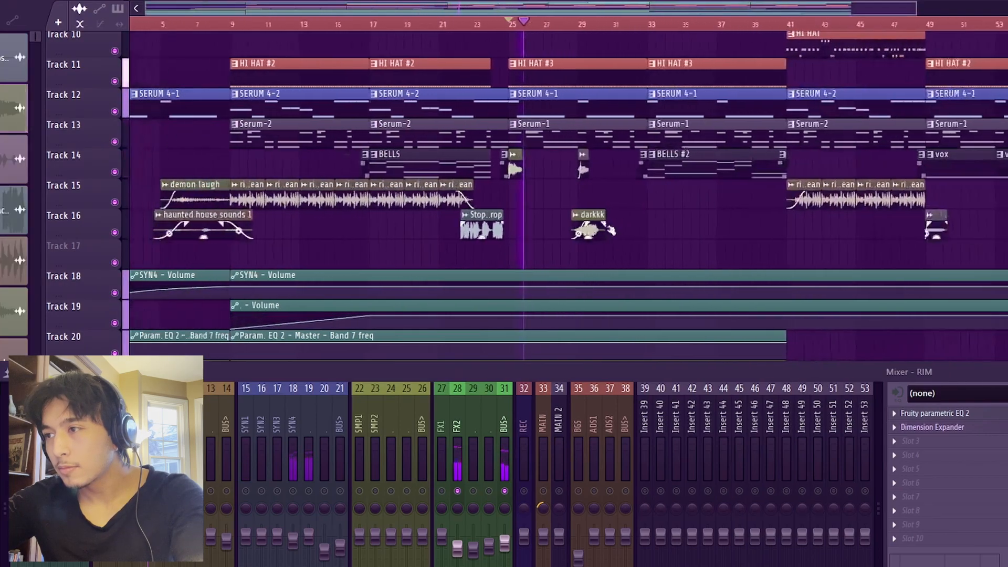
scroll(490, 262, "up", 3)
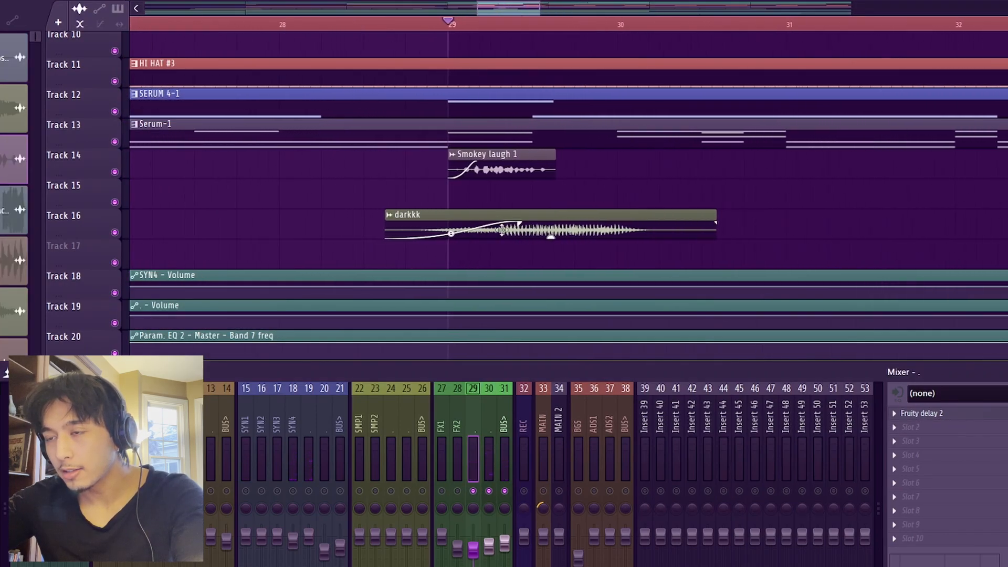
Audition the demon laugh and haunted house sounds 1 clips on Tracks 15 and 16 from bar 5.
scroll(487, 236, "down", 6)
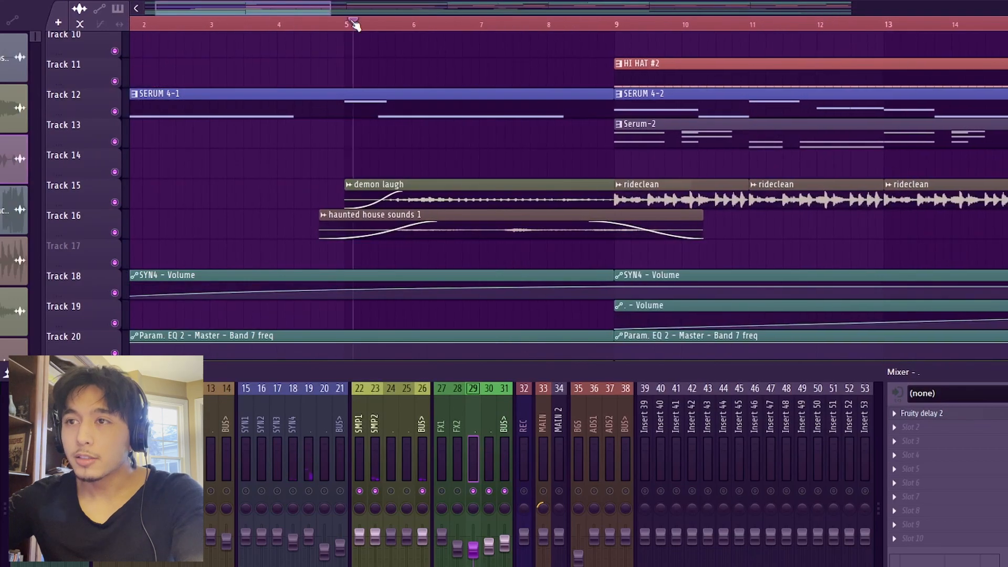
scroll(415, 214, "up", 2)
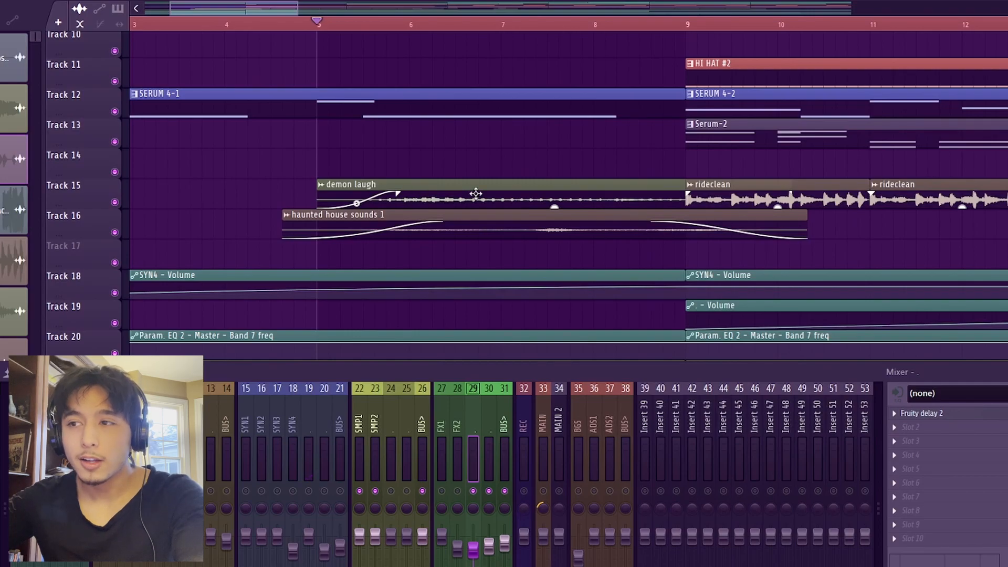
key("space")
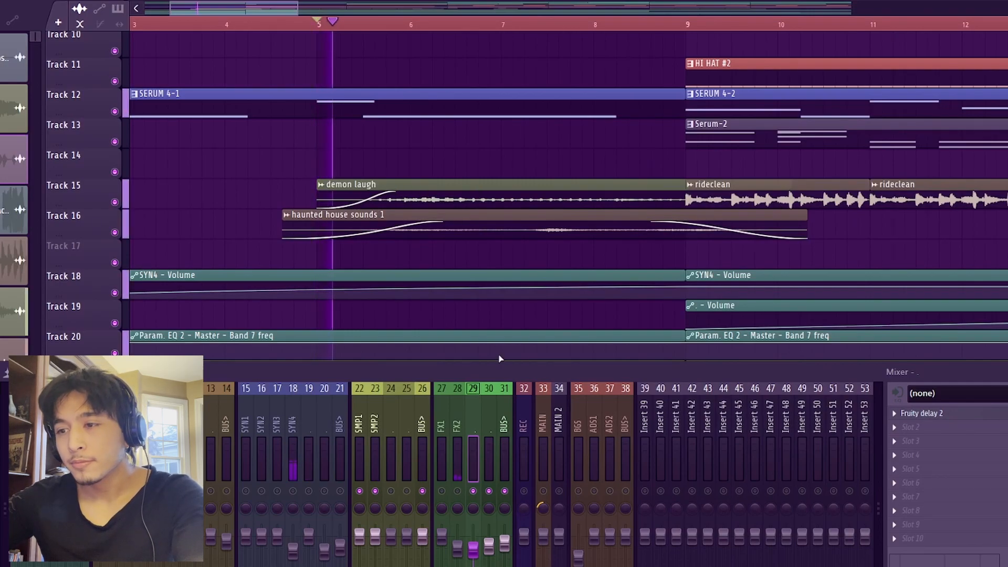
key("space")
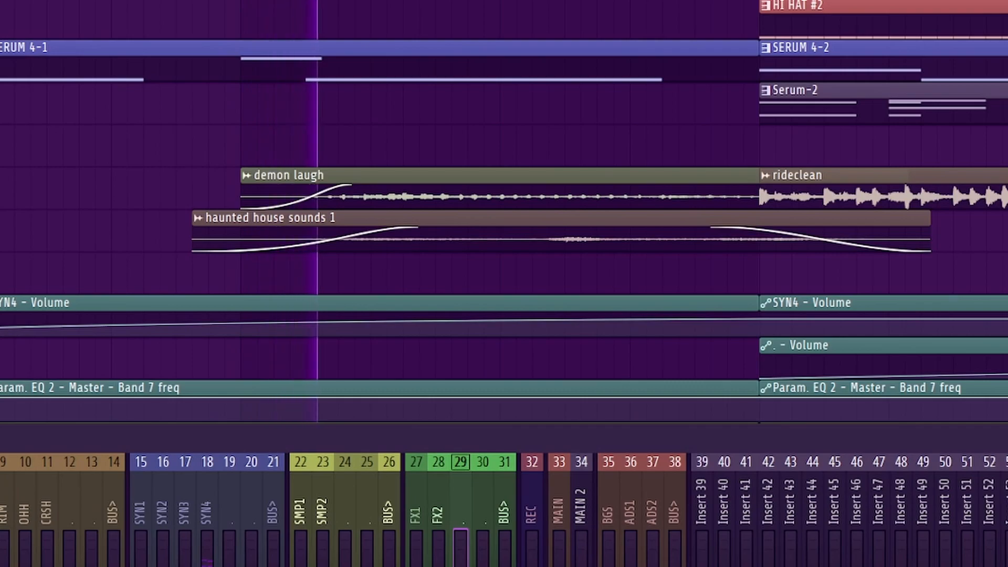
Play the demon laugh and haunted house sounds 1 clips toward bar 9 and view the Stomp 08 clip on Track 7.
scroll(567, 268, "down", 3)
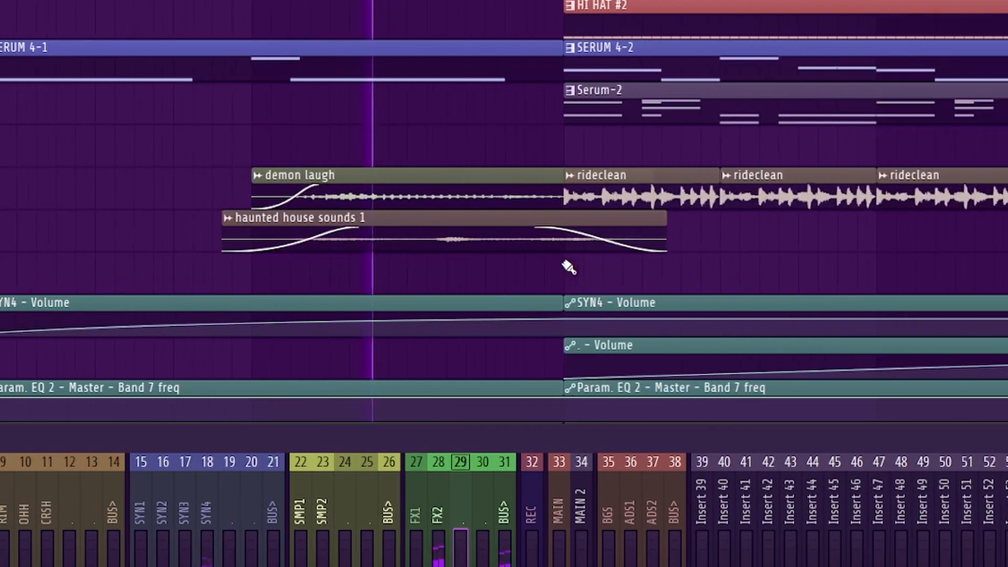
scroll(382, 211, "up", 5)
scroll(382, 211, "up", 3)
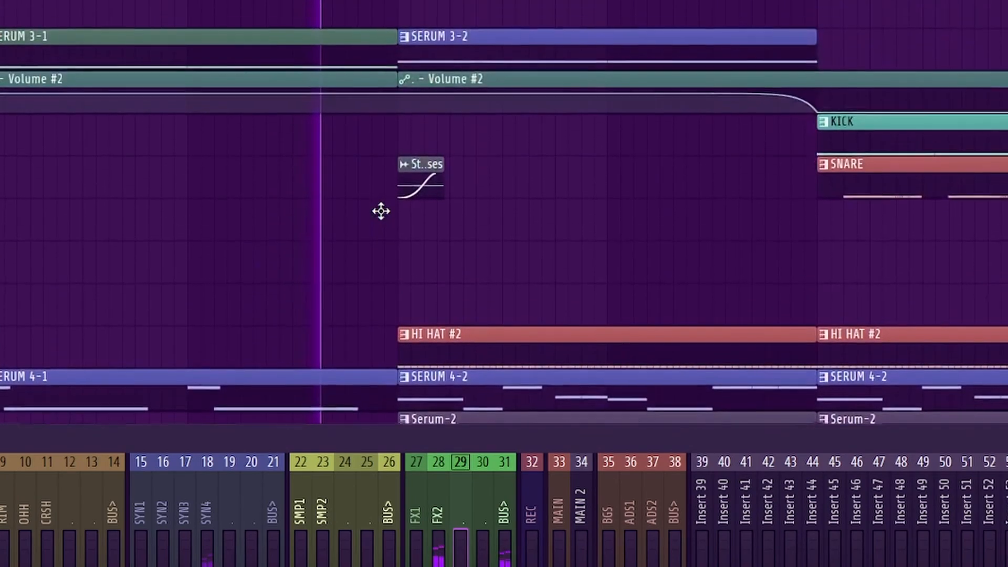
scroll(389, 218, "down", 2)
scroll(250, 223, "up", 3)
scroll(250, 222, "up", 2)
scroll(441, 247, "down", 6)
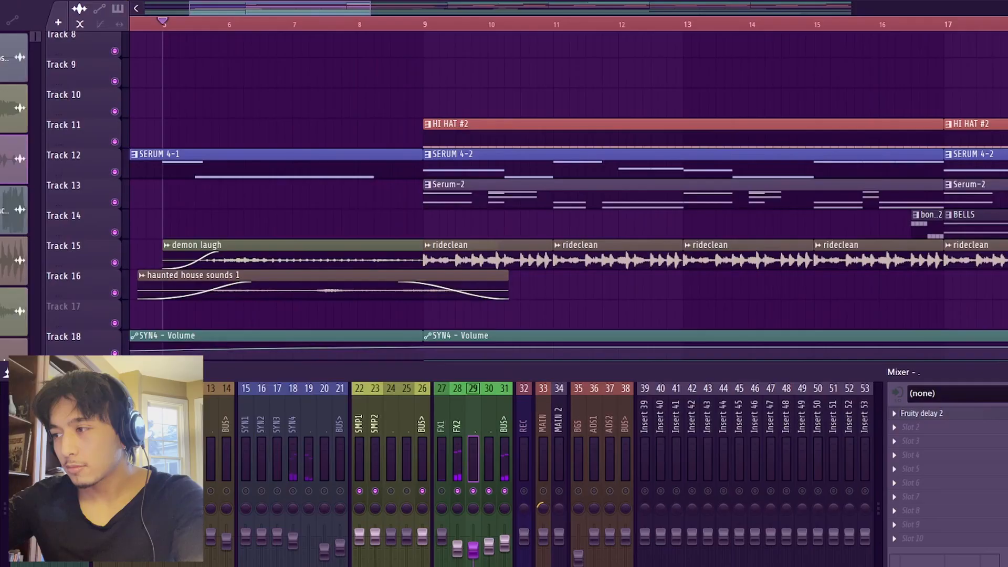
Hide the mixer and look over the sample and automation clips across the arrangement from bar 1.
key("F9")
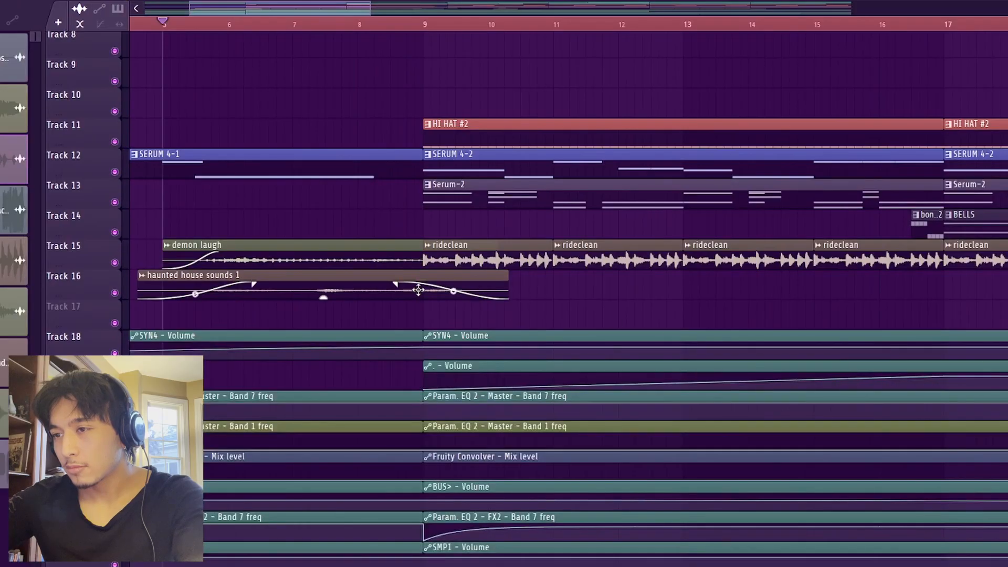
scroll(493, 291, "down", 3)
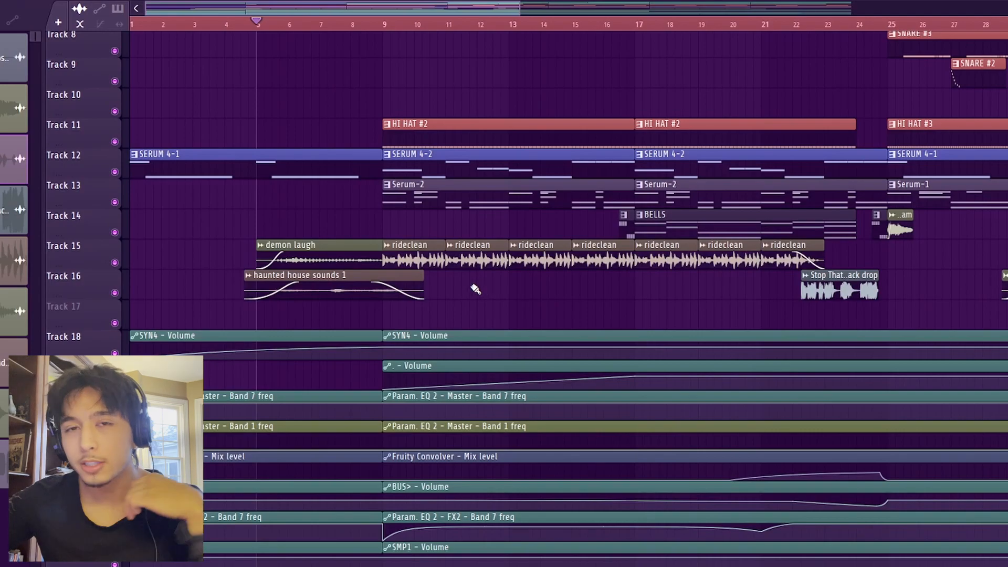
scroll(460, 288, "up", 7)
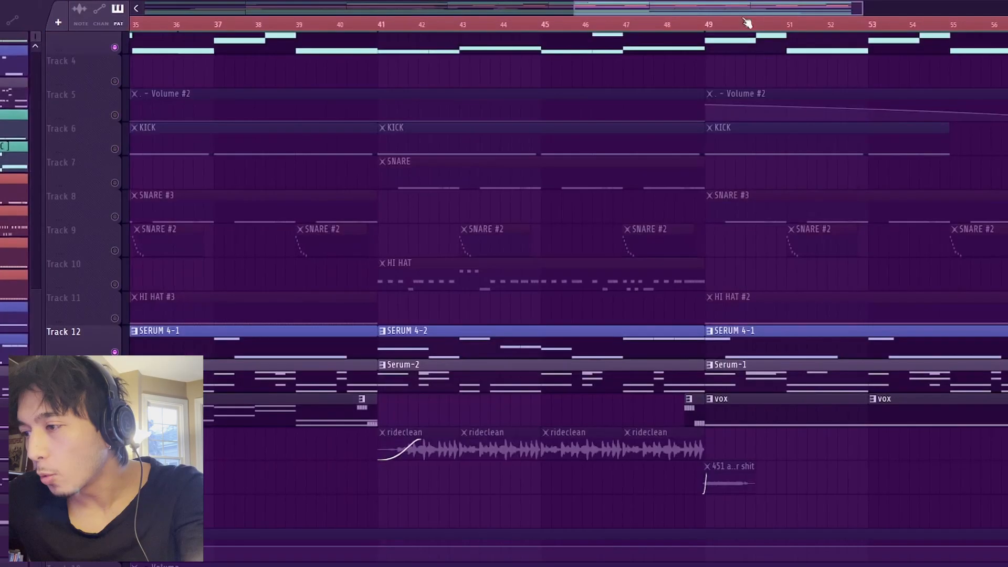
Inspect the Granulizer settings of the GUCCI HAT channel in the channel rack, and return to the playlist.
key("F6")
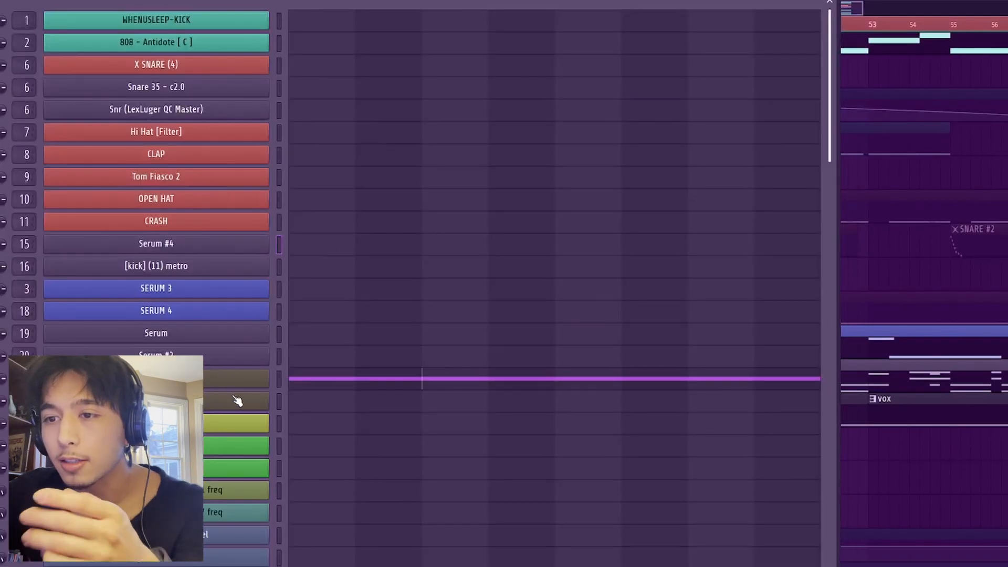
left_click(247, 383)
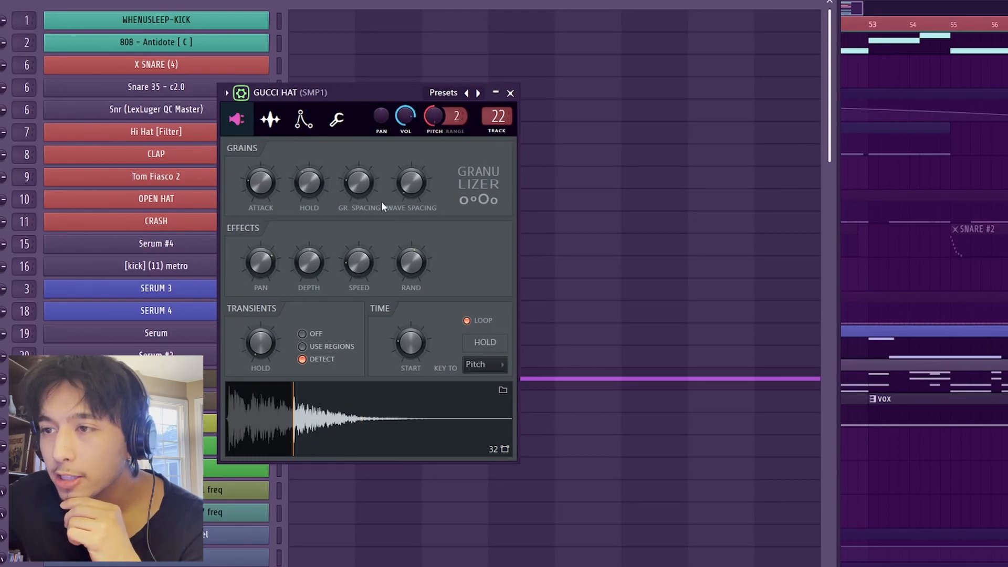
left_click(510, 94)
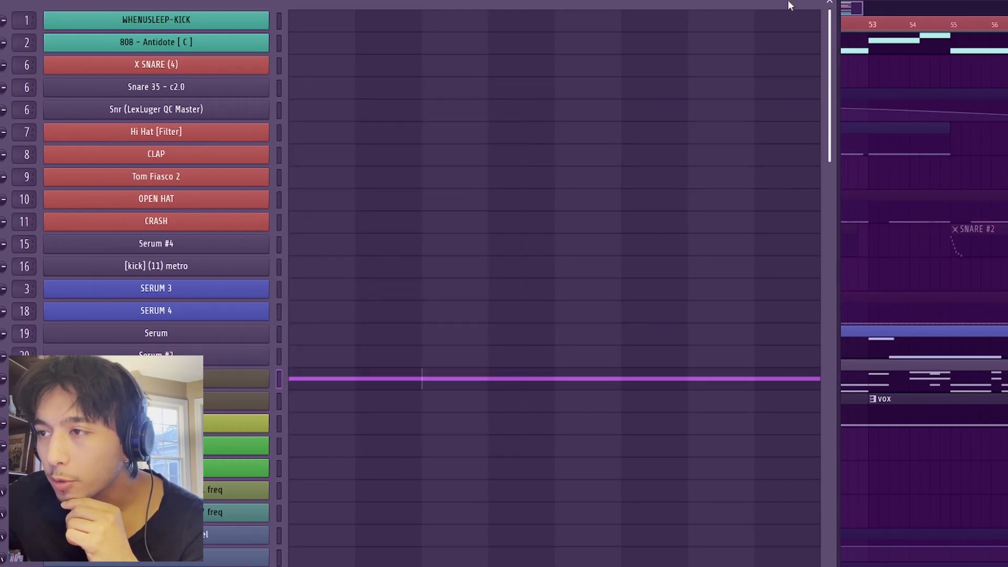
key("F6")
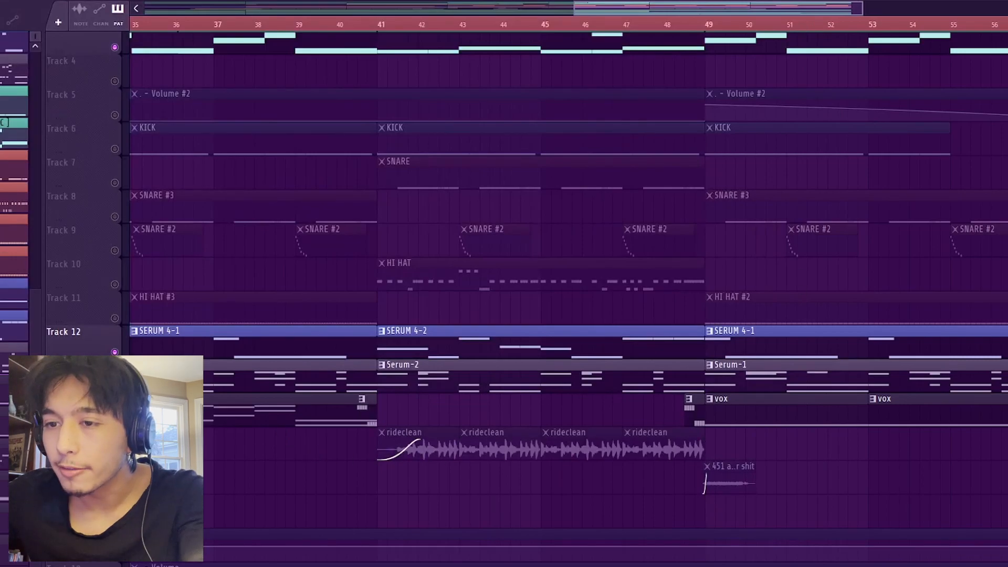
Solo Track 14 to audition the vox clip at bar 49 and inspect the effects on the SMP1 mixer track.
right_click(114, 420)
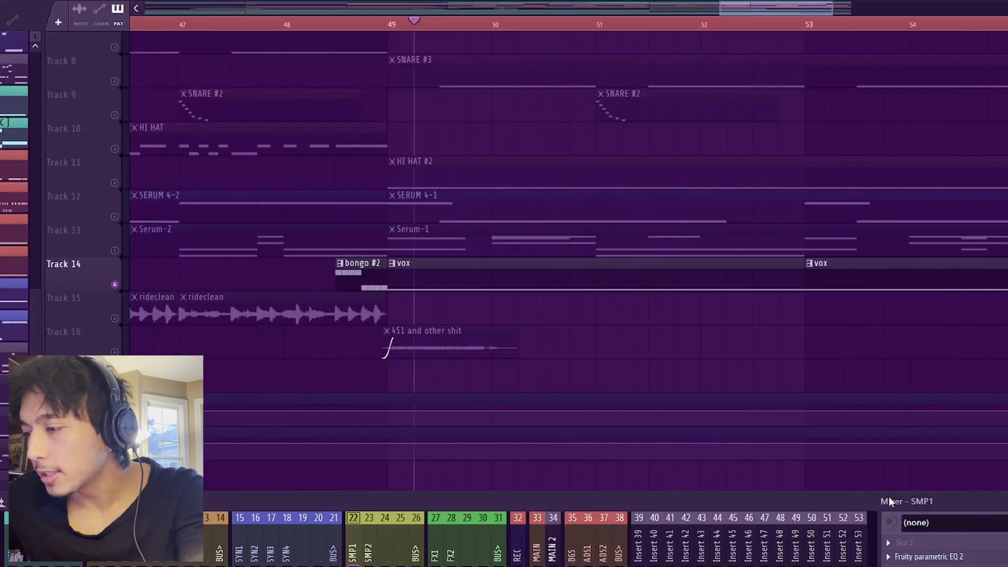
left_click_drag(889, 500, 818, 436)
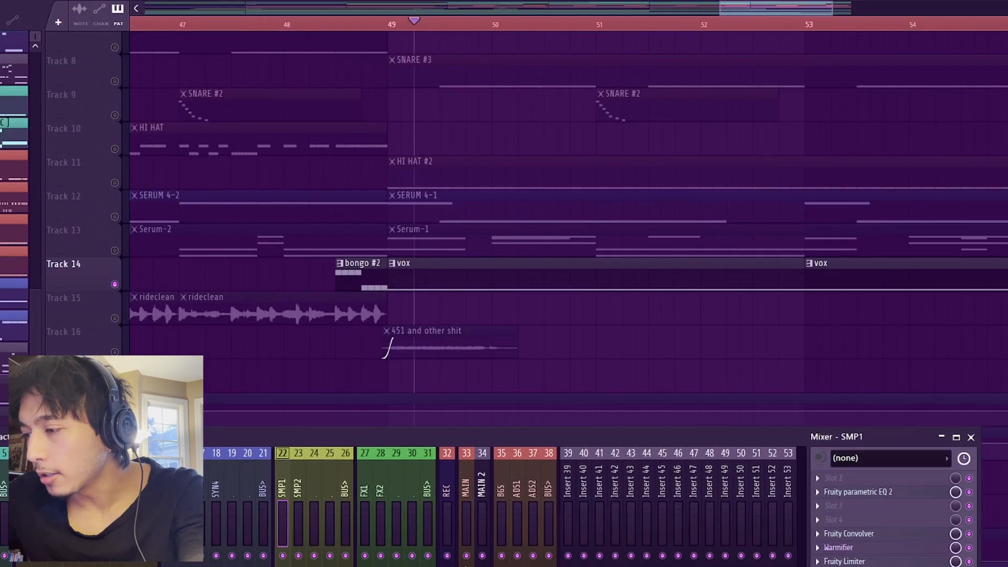
left_click(970, 437)
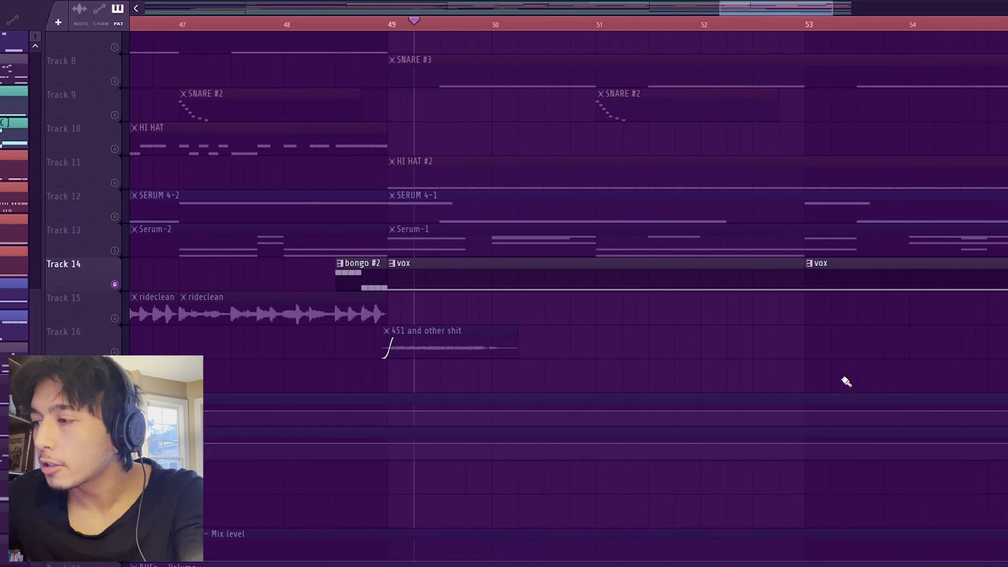
Unsolo Track 14 and play the full arrangement from bar 49 while viewing its drum, melody and automation tracks.
right_click(114, 284)
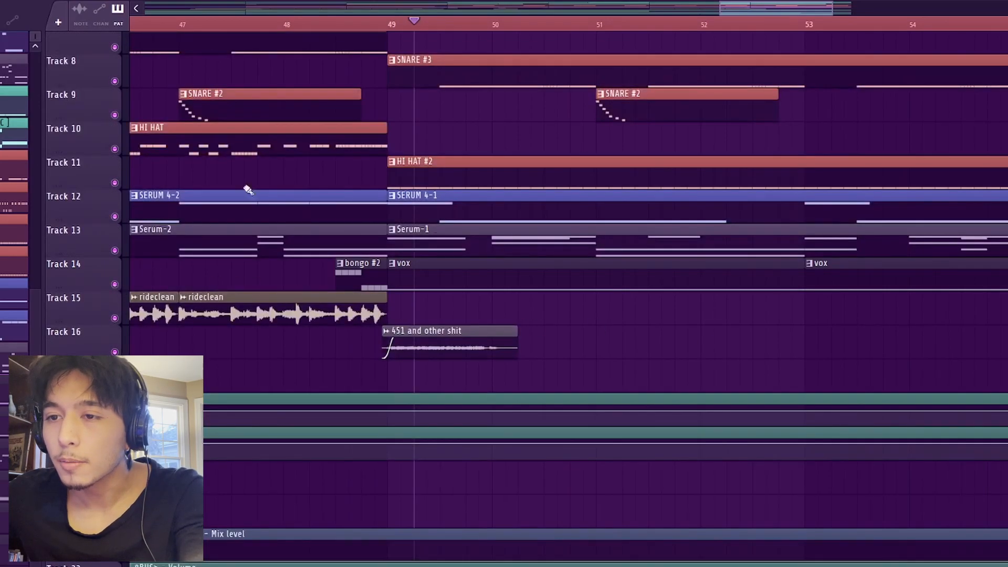
scroll(457, 214, "up", 6)
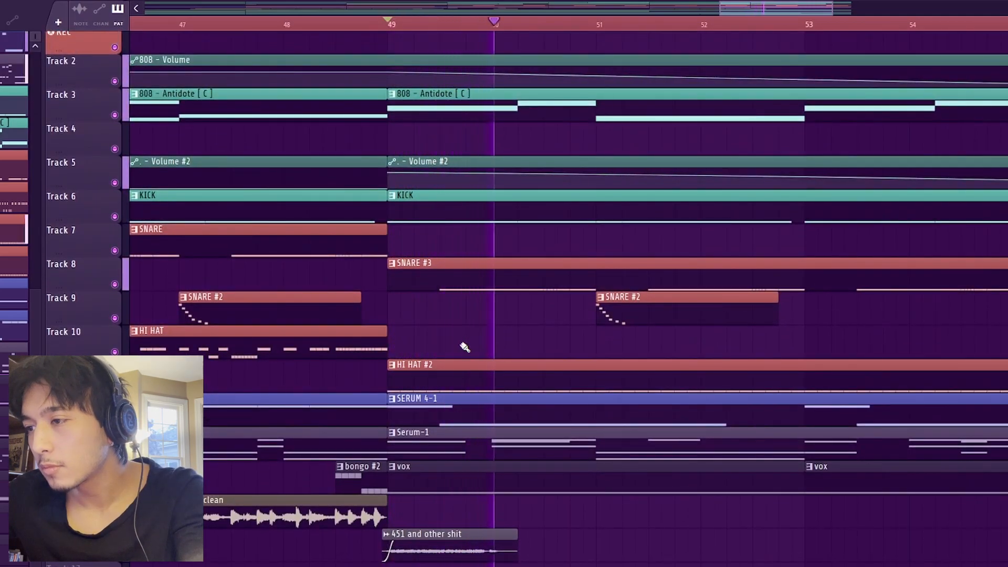
scroll(422, 375, "down", 4)
scroll(519, 385, "up", 4)
Play the arrangement from bar 7 into the section starting at bar 9.
scroll(524, 387, "up", 6)
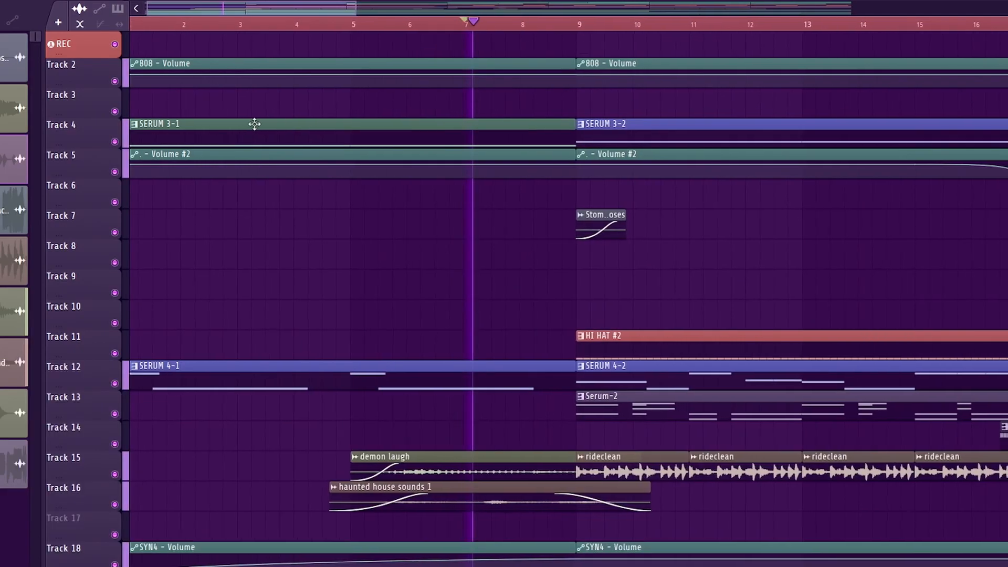
scroll(254, 124, "up", 4)
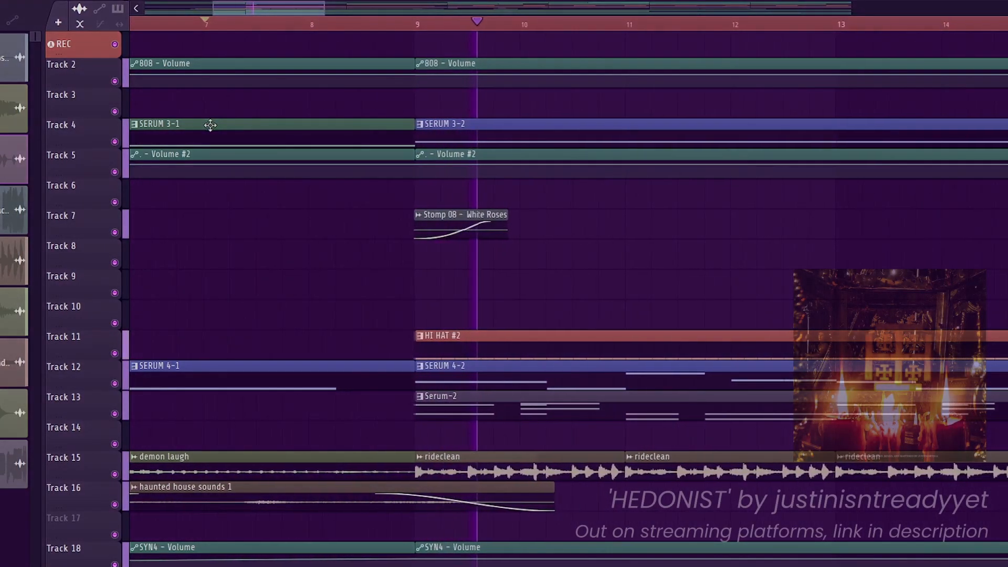
scroll(210, 124, "up", 3)
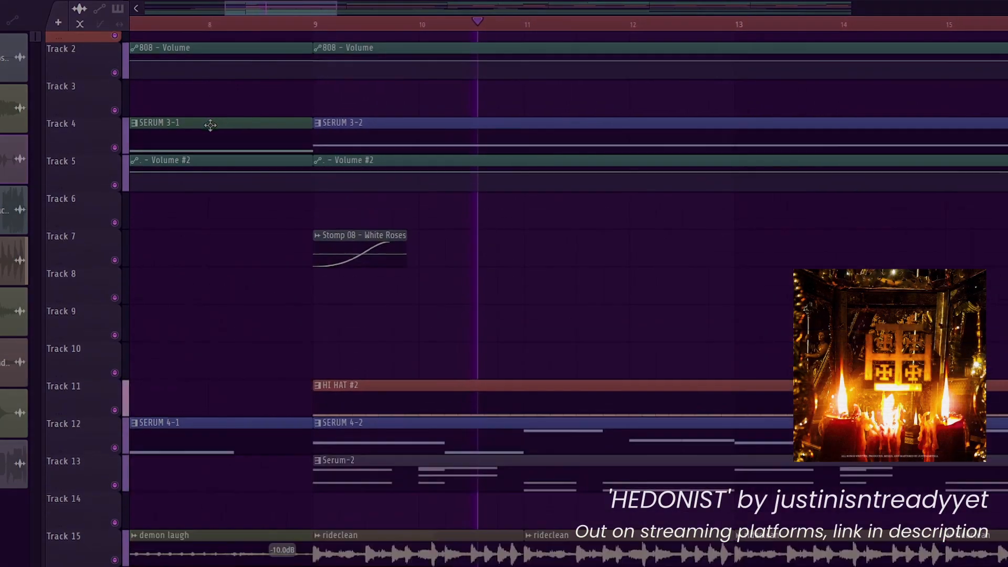